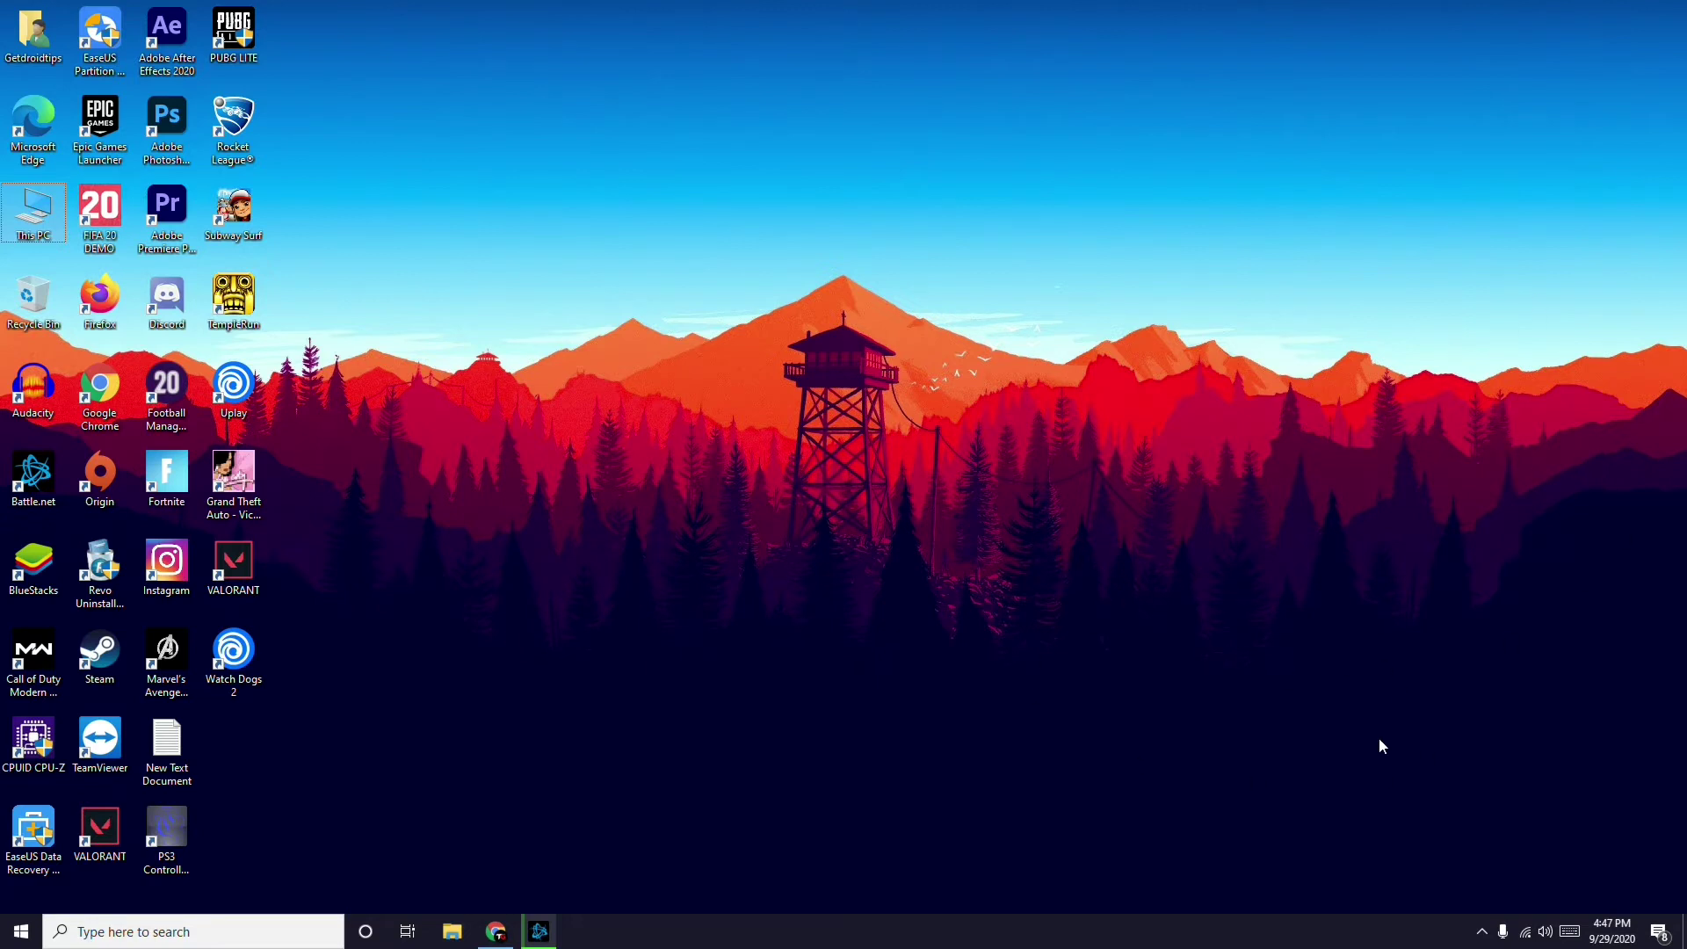
# Step: Look over the Wi-Fi network list, Start menu power options and This PC context menu, then dismiss each
pyautogui.click(1525, 935)
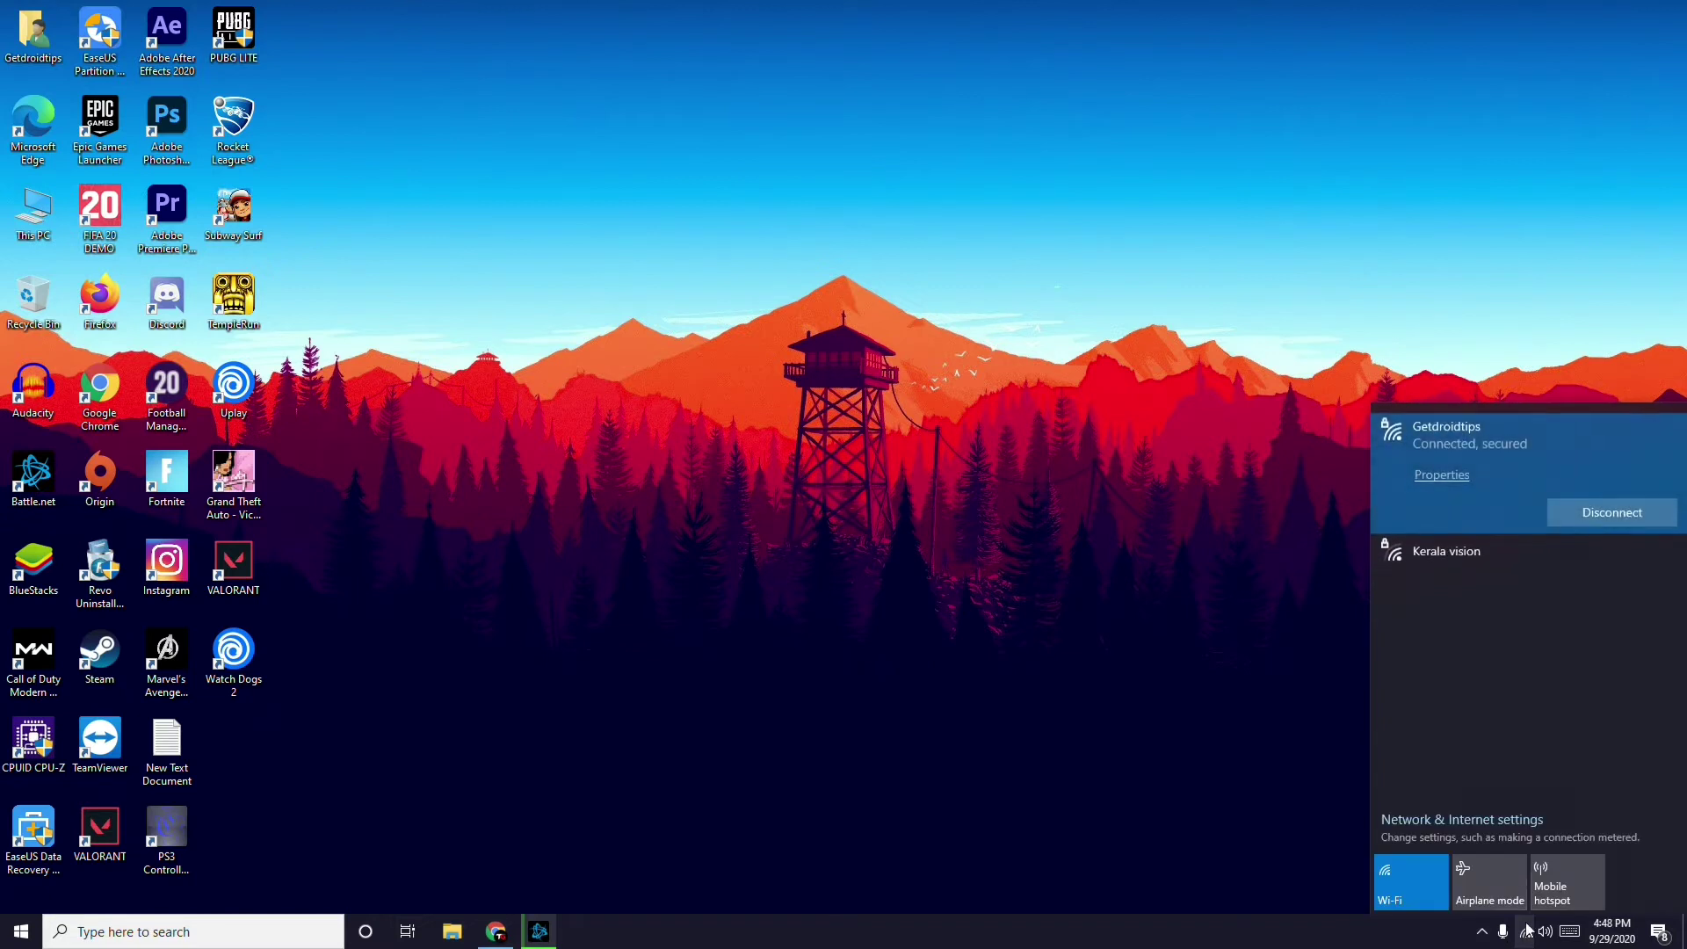
pyautogui.click(1010, 685)
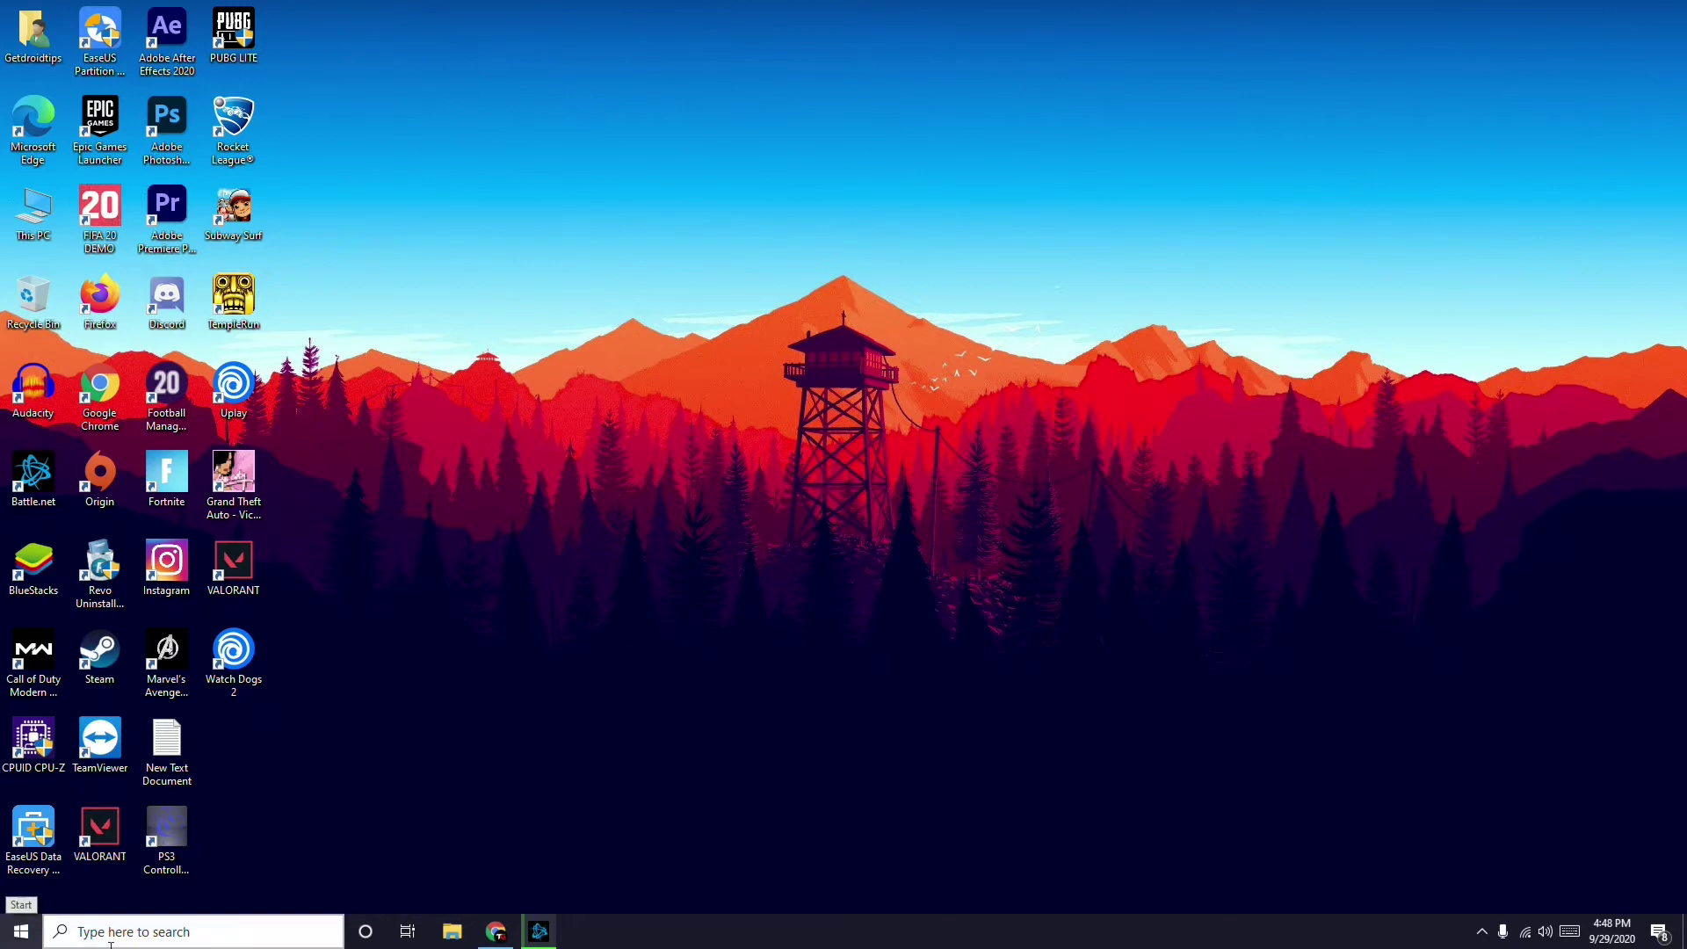
pyautogui.click(21, 931)
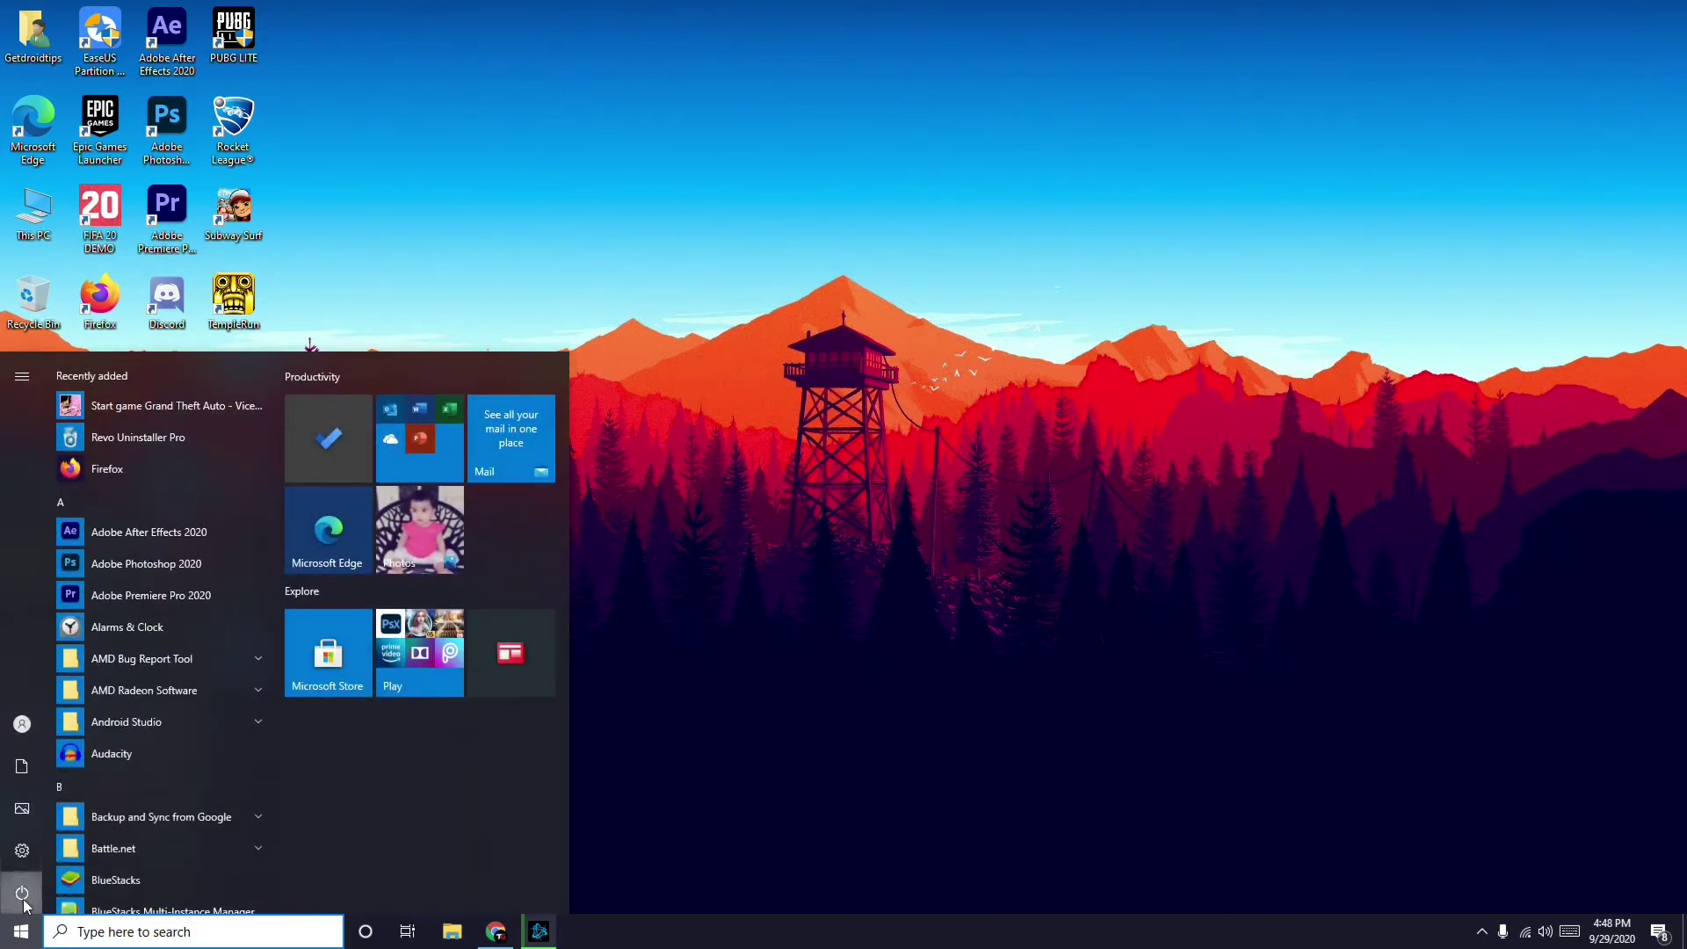
pyautogui.click(22, 893)
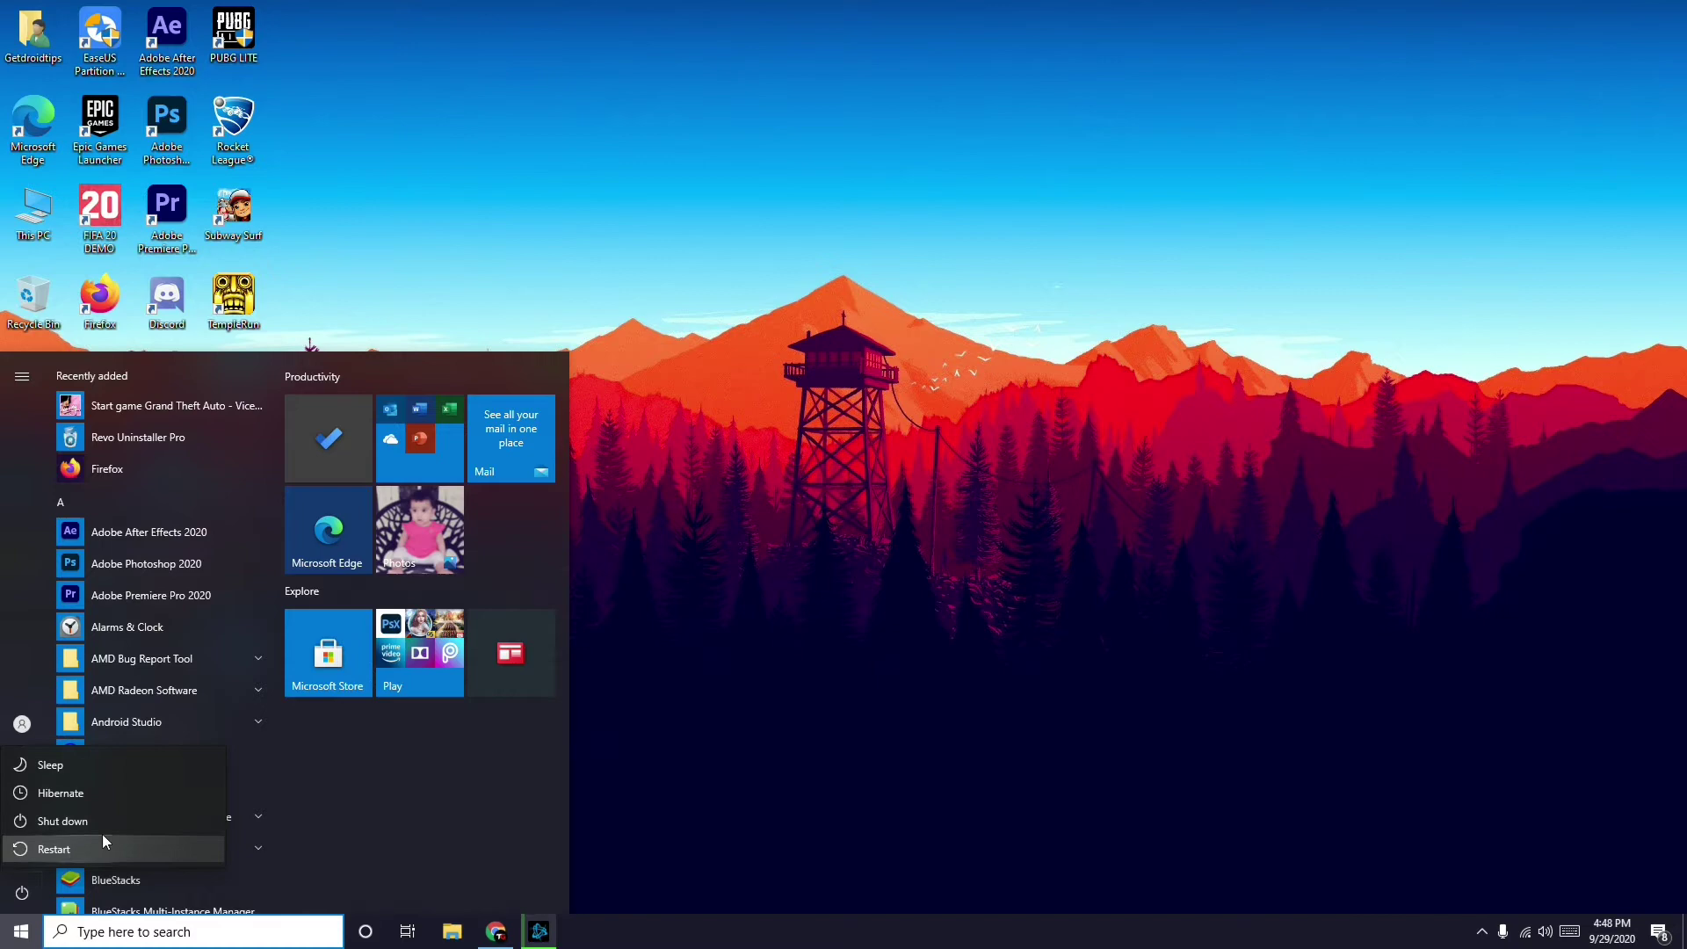
pyautogui.press('Escape')
pyautogui.press('Escape')
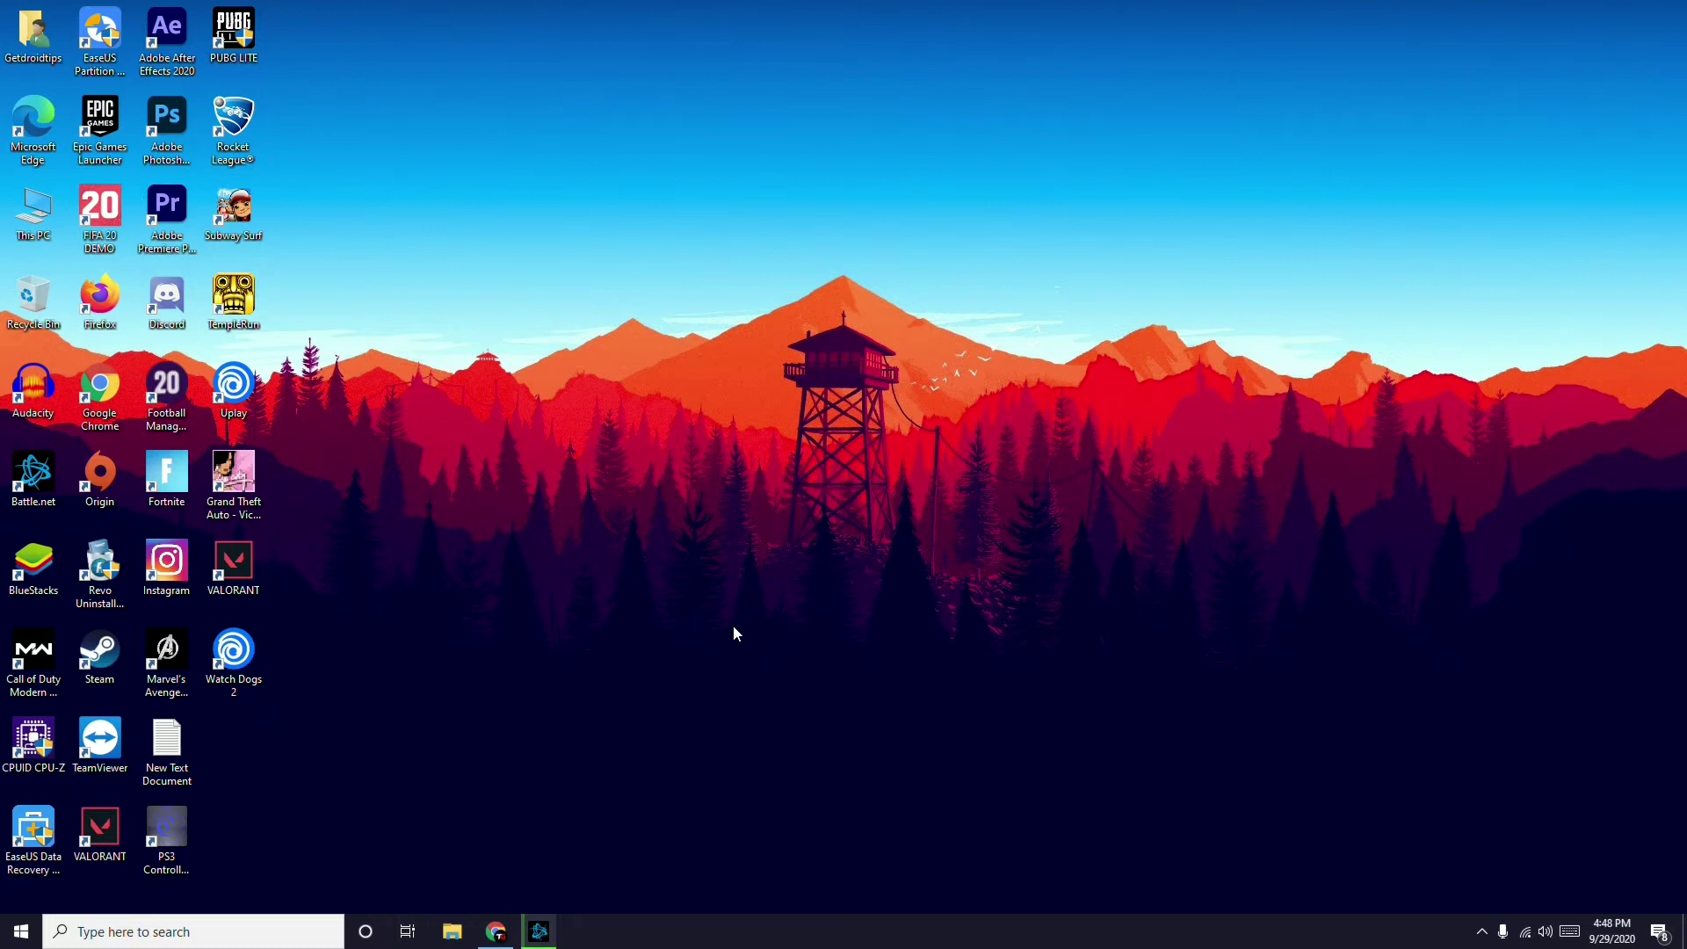
pyautogui.rightClick(27, 219)
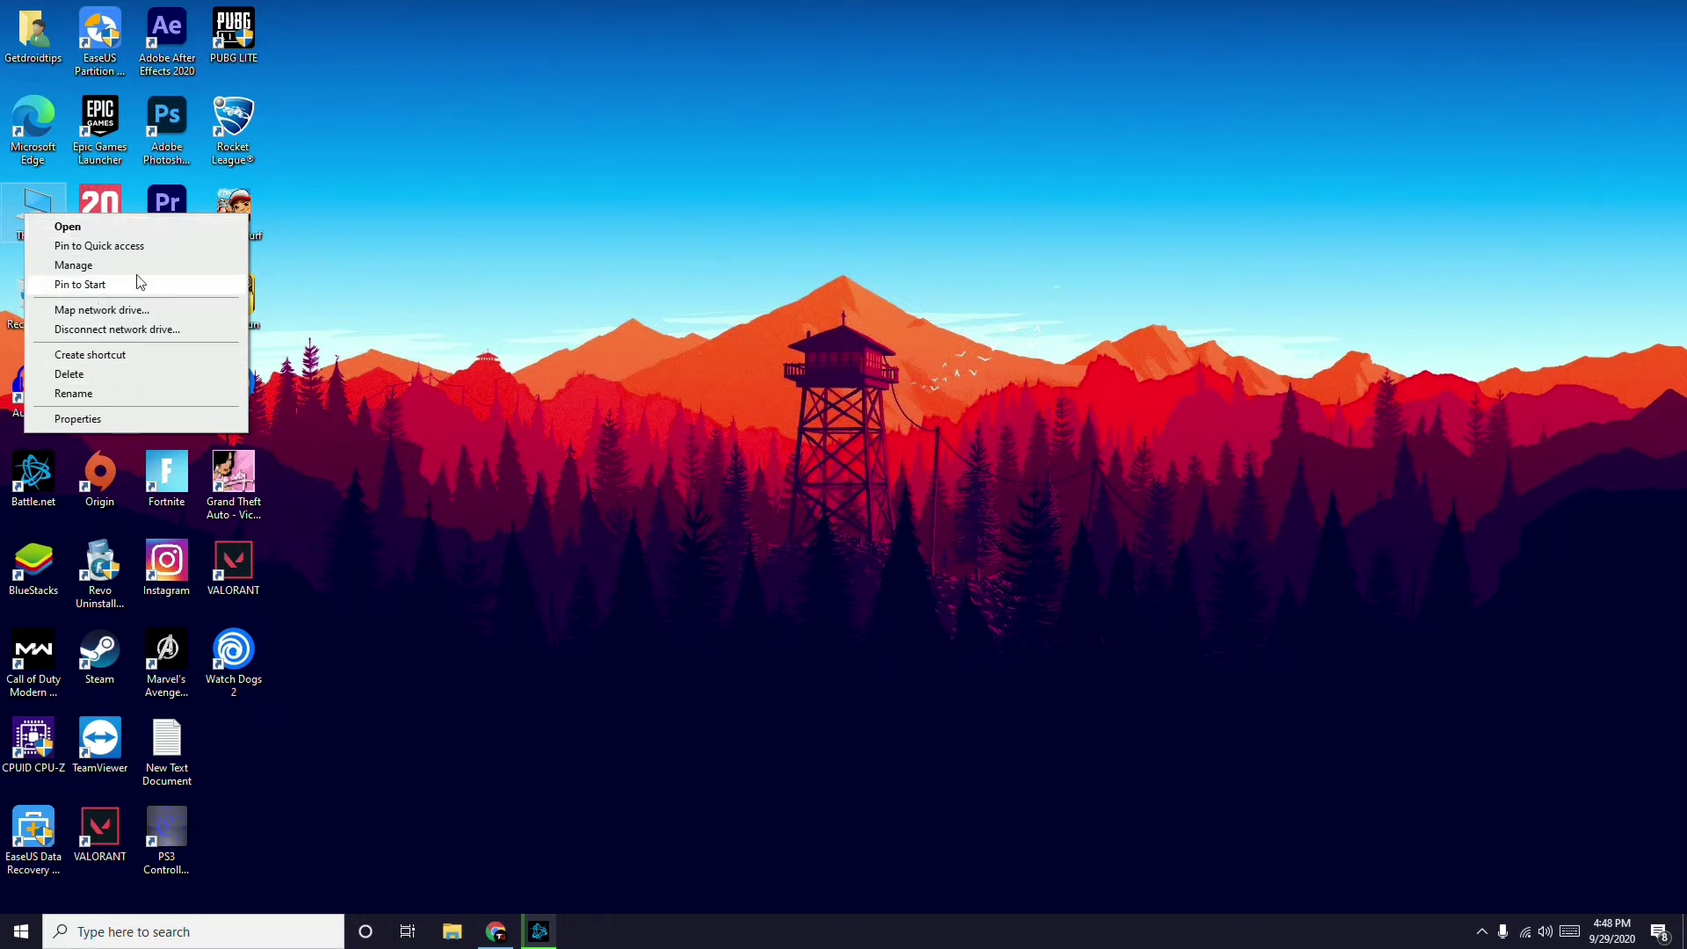
pyautogui.click(419, 301)
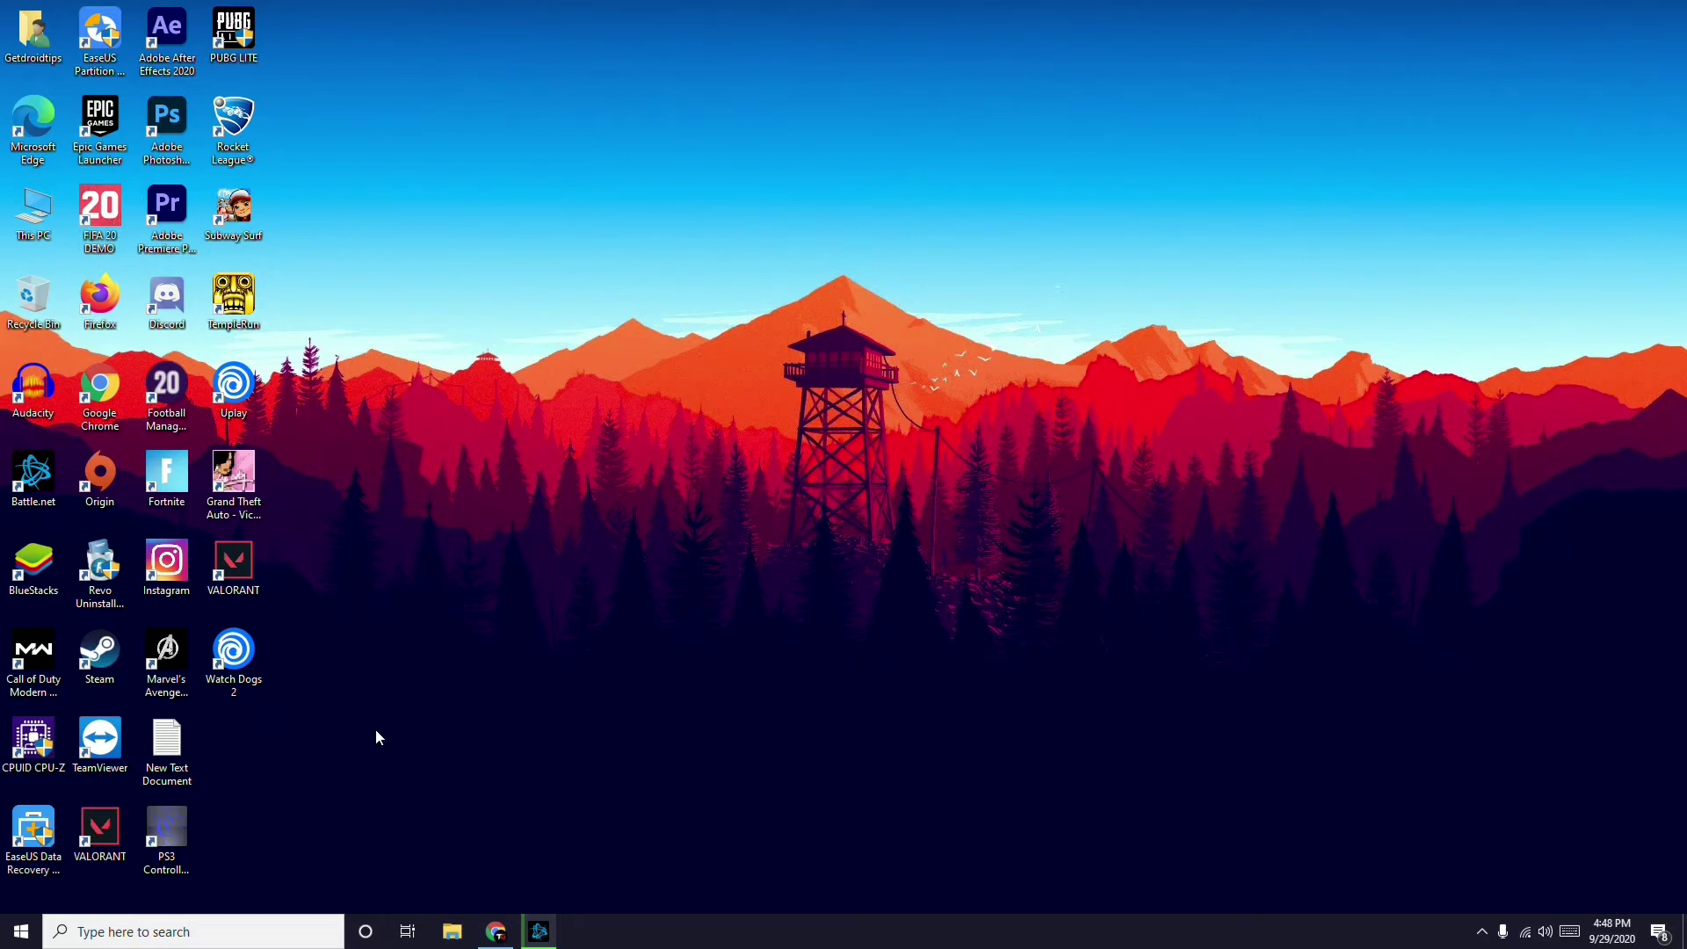
# Step: Search 'windo' to open Windows Security, then close it
pyautogui.click(94, 933)
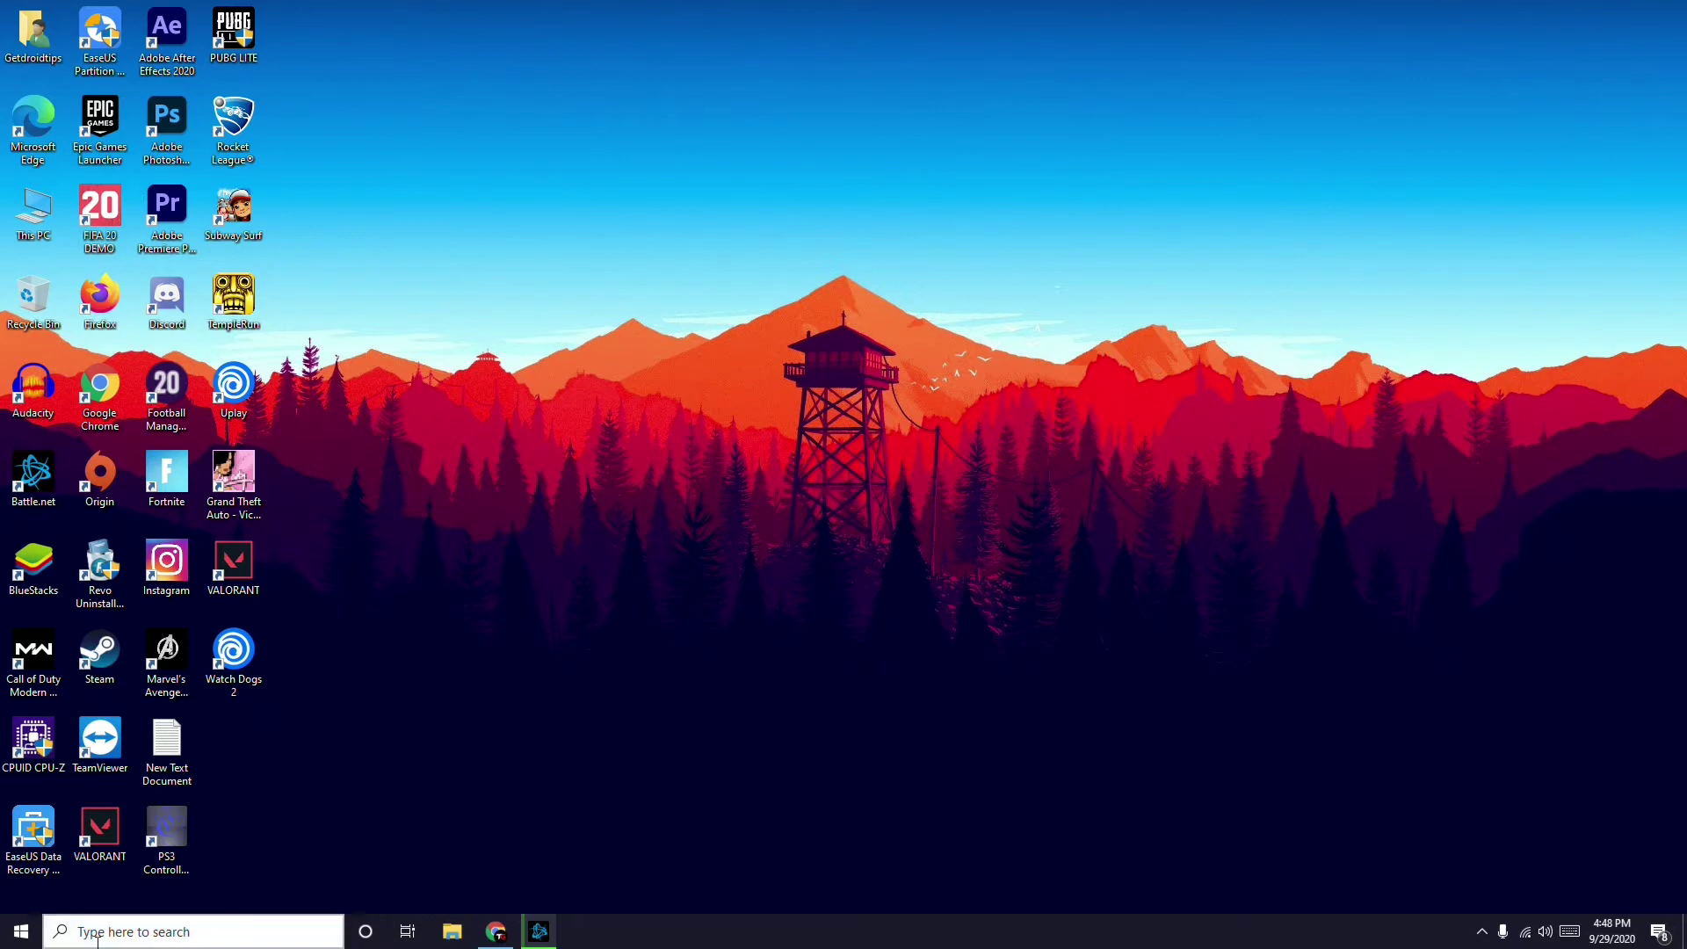
pyautogui.write('windo')
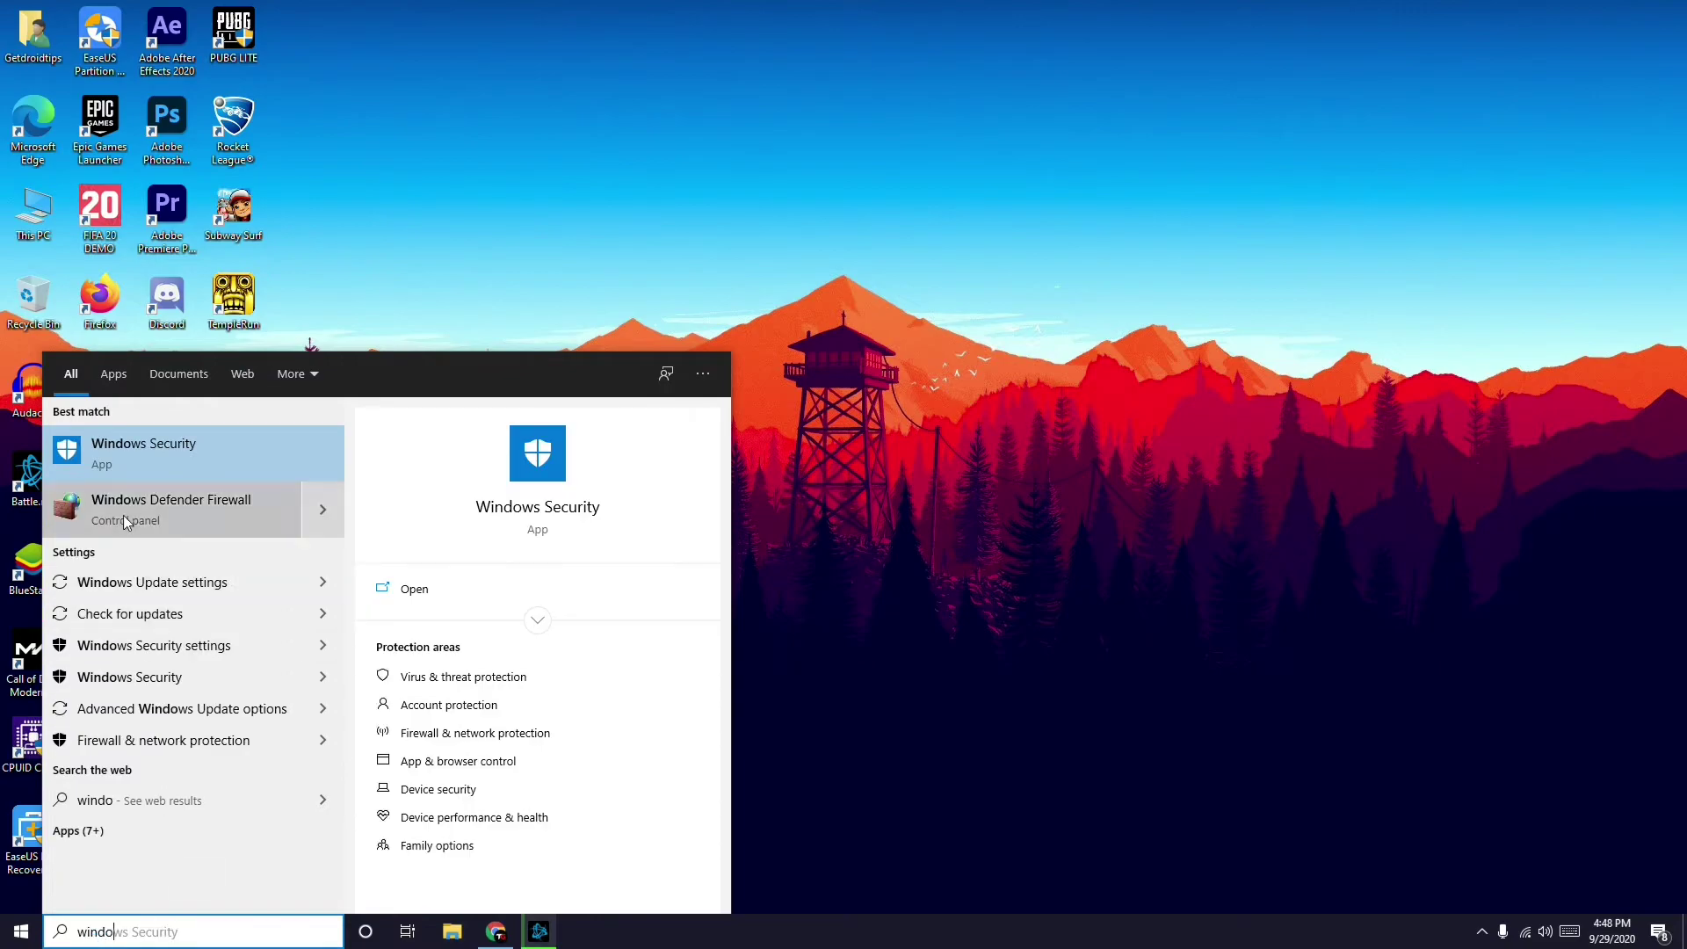
pyautogui.click(154, 452)
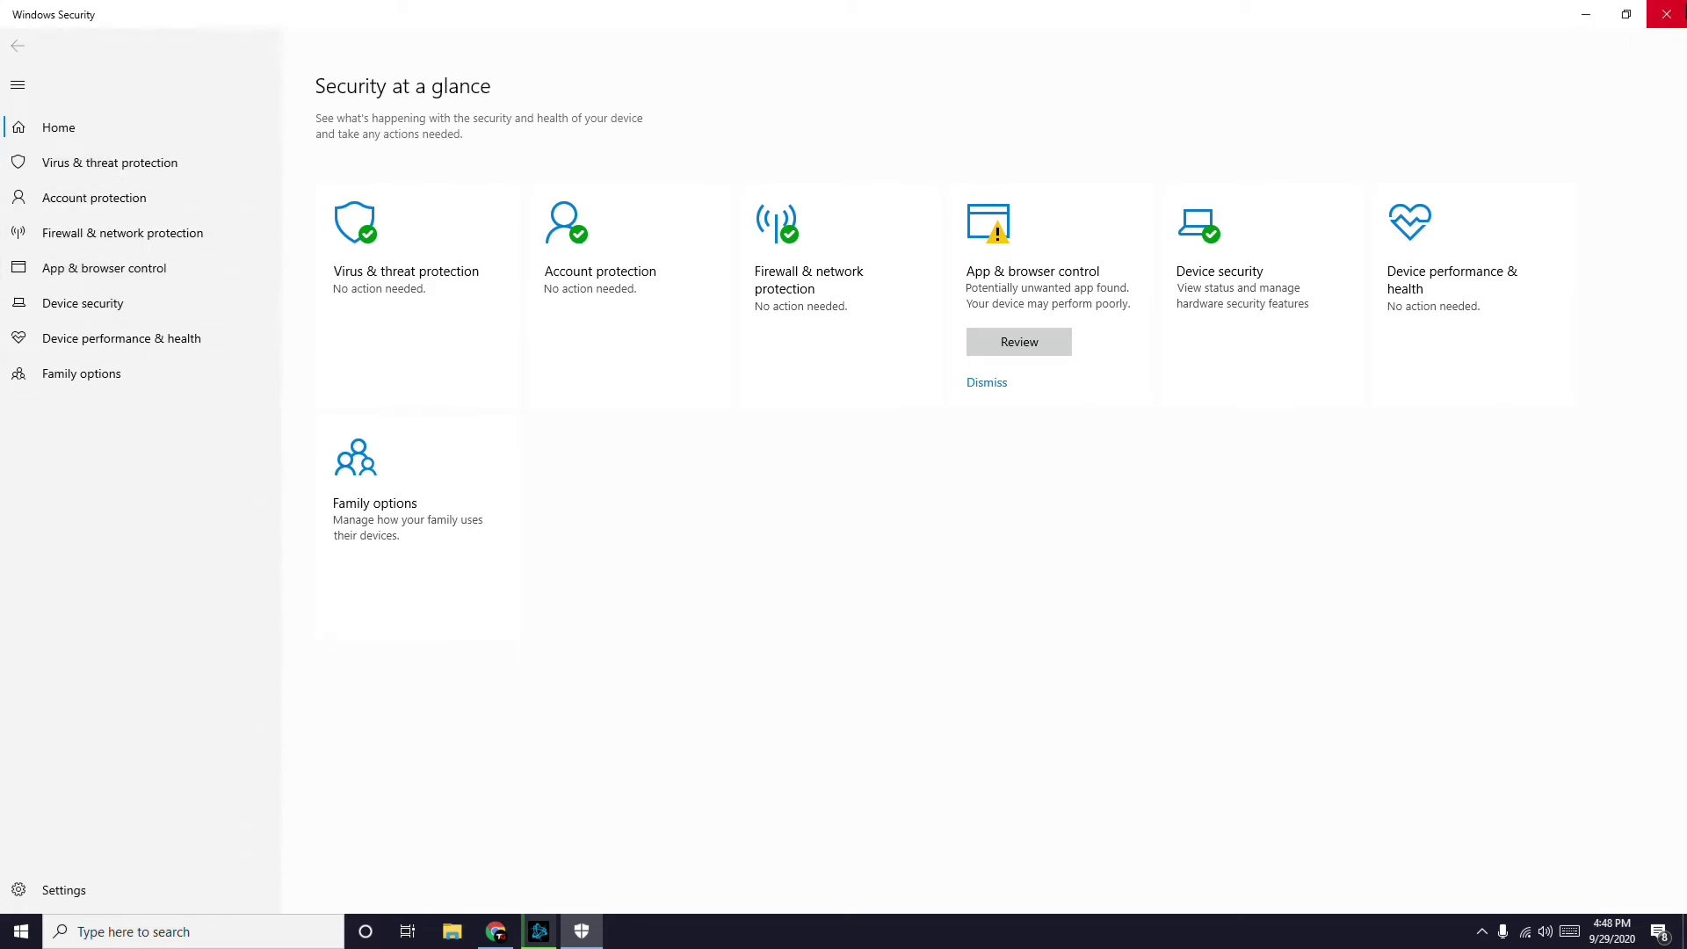
pyautogui.click(1667, 14)
# Step: Search for Windows Update and open its Check for updates page
pyautogui.click(189, 942)
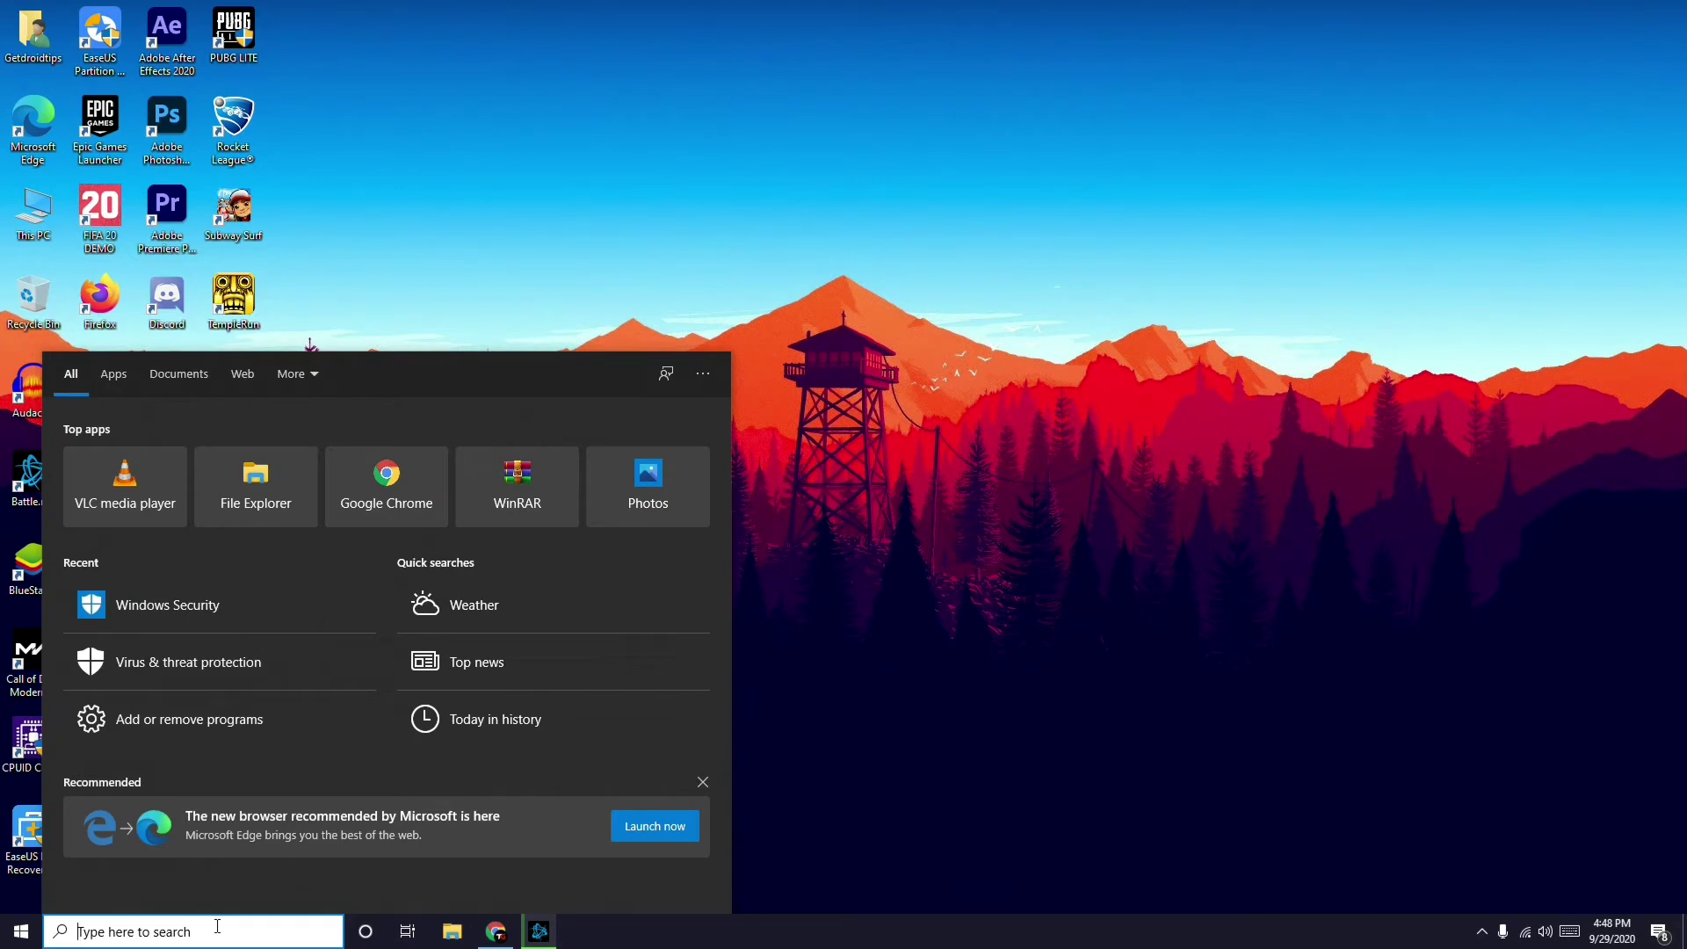
pyautogui.write('window')
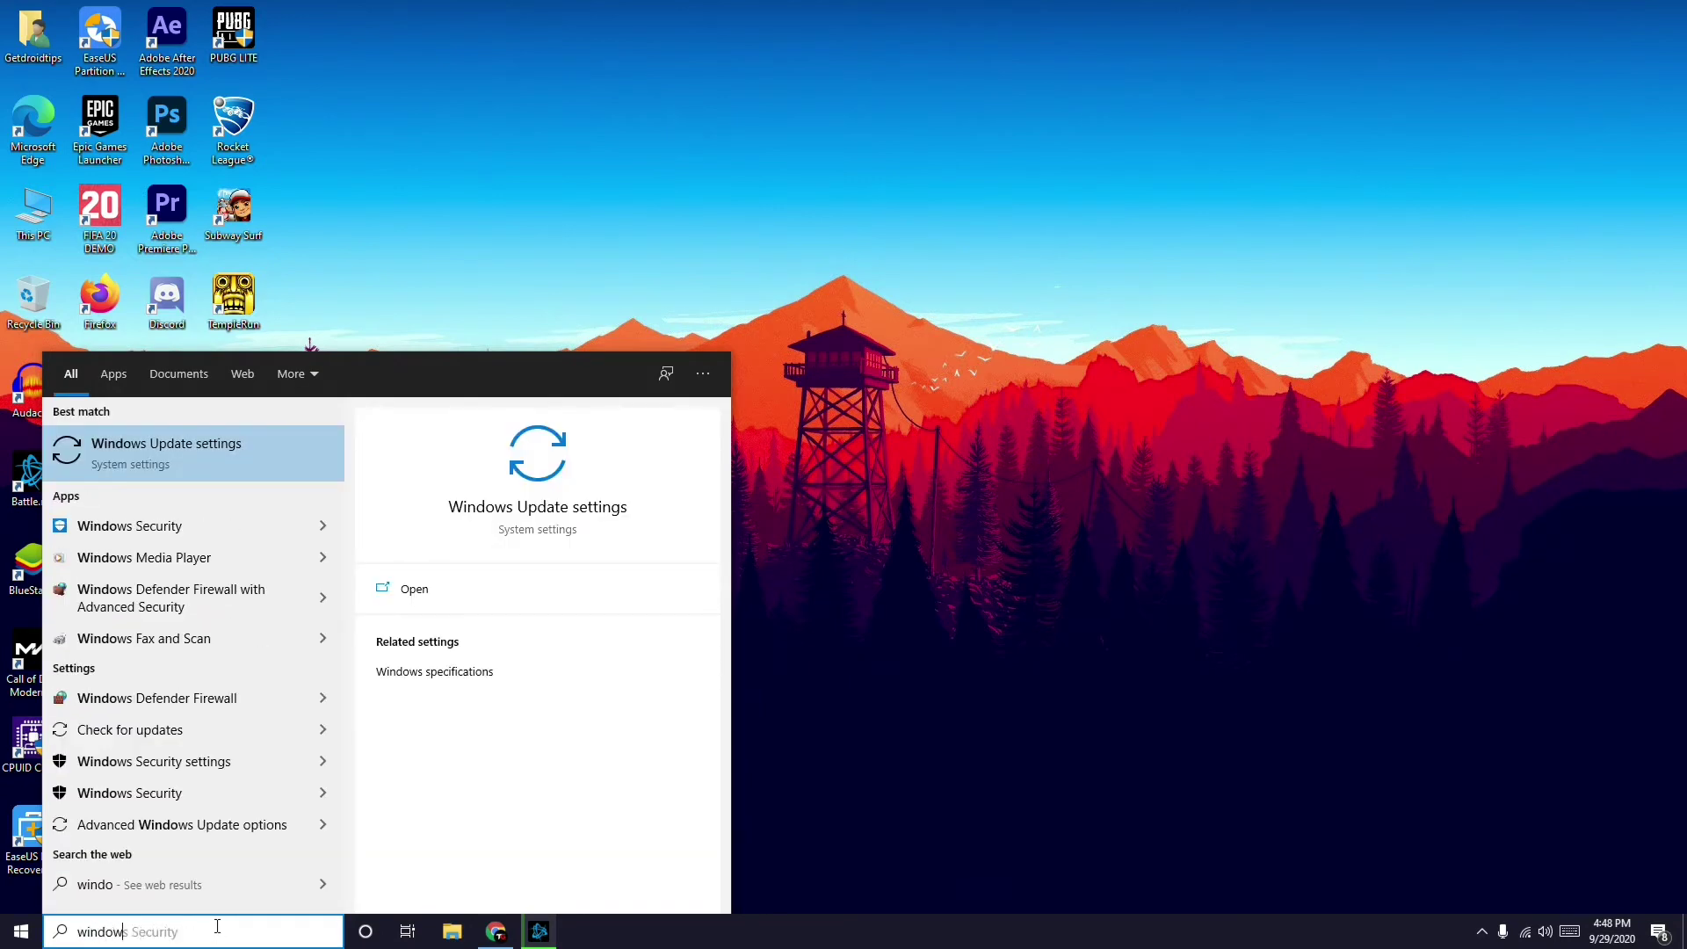
pyautogui.write('s uop')
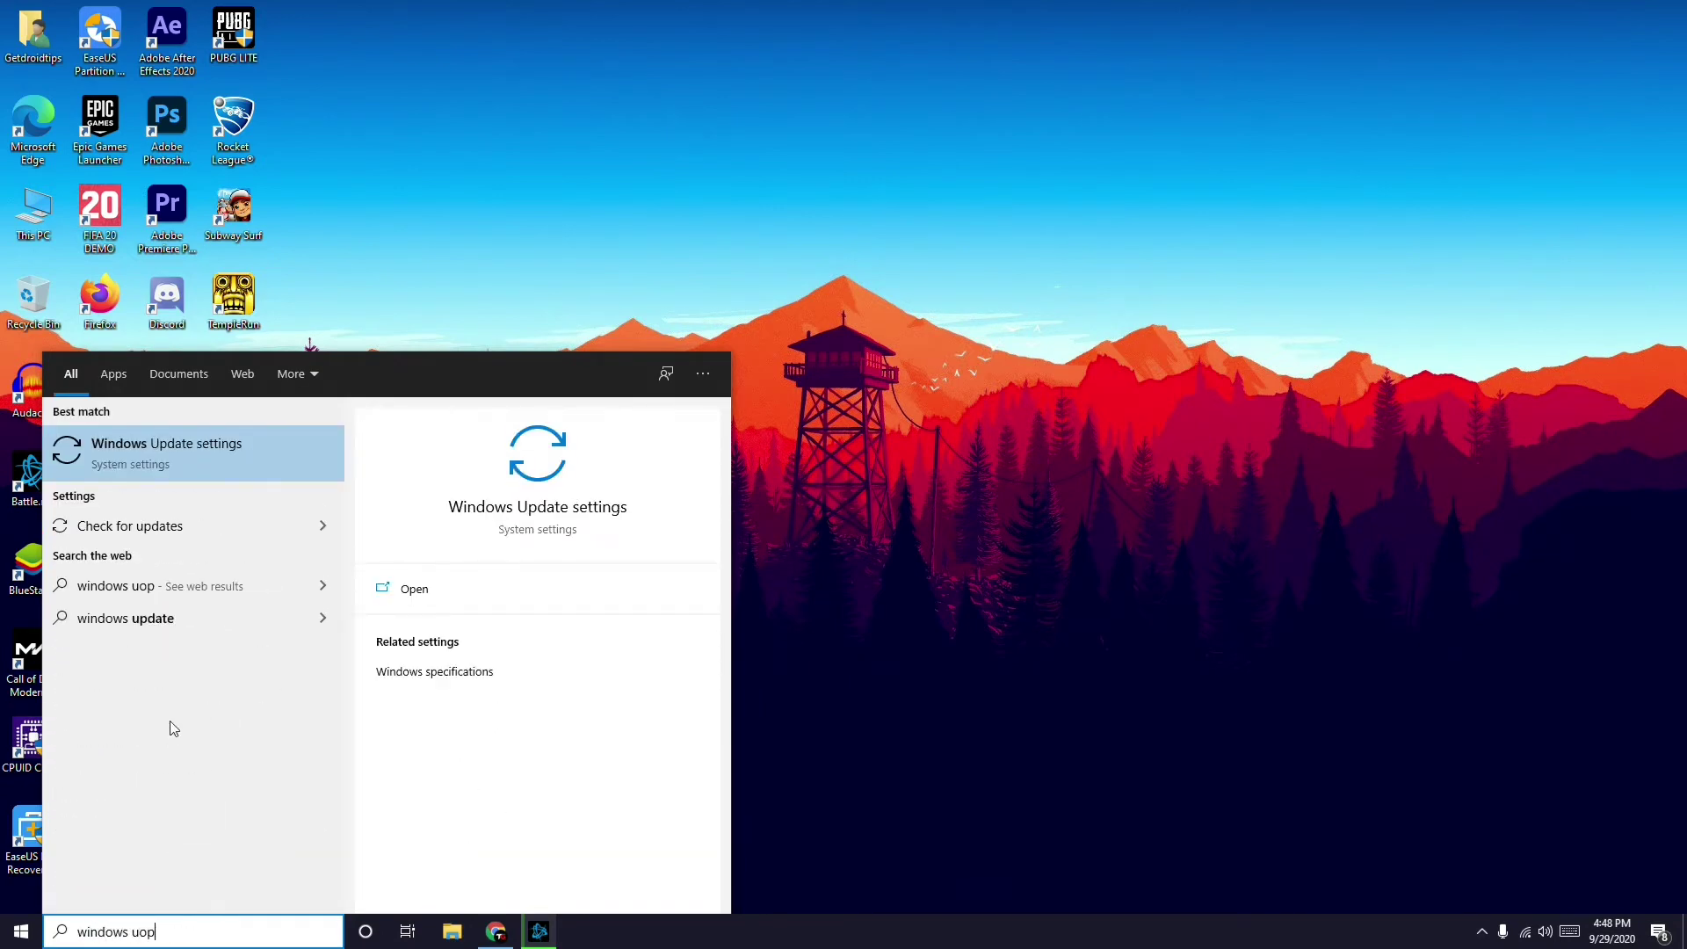
pyautogui.click(178, 526)
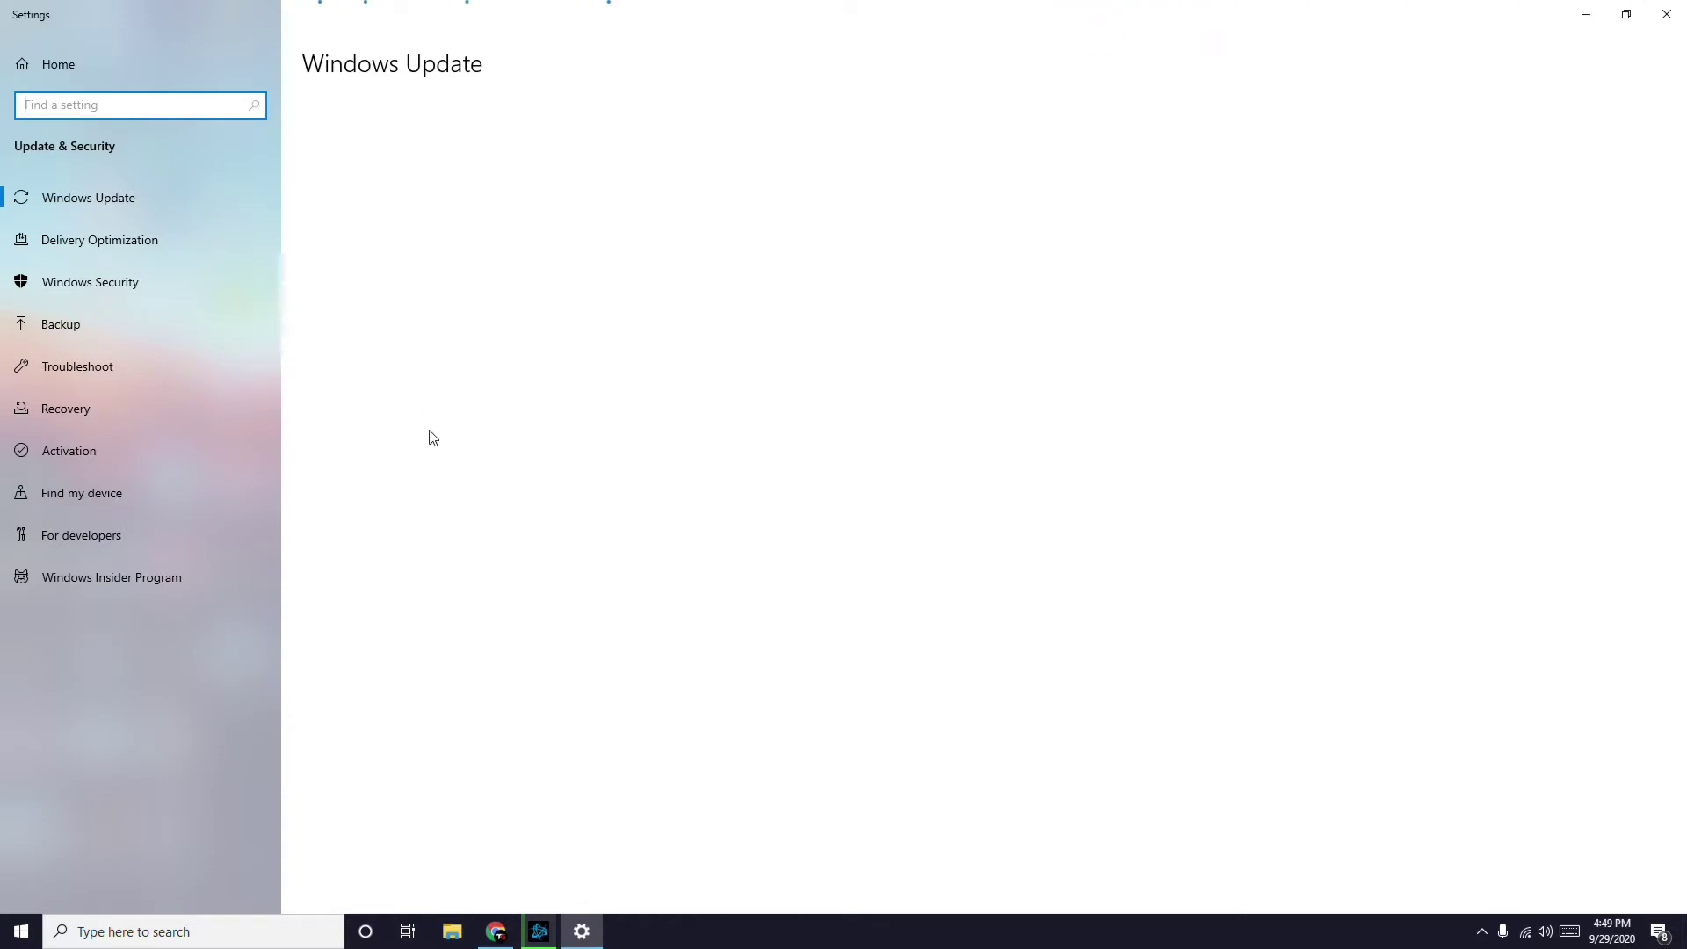
# Step: Close Battle.net, confirm Windows Update says 'You're up to date', then close Settings
pyautogui.click(540, 927)
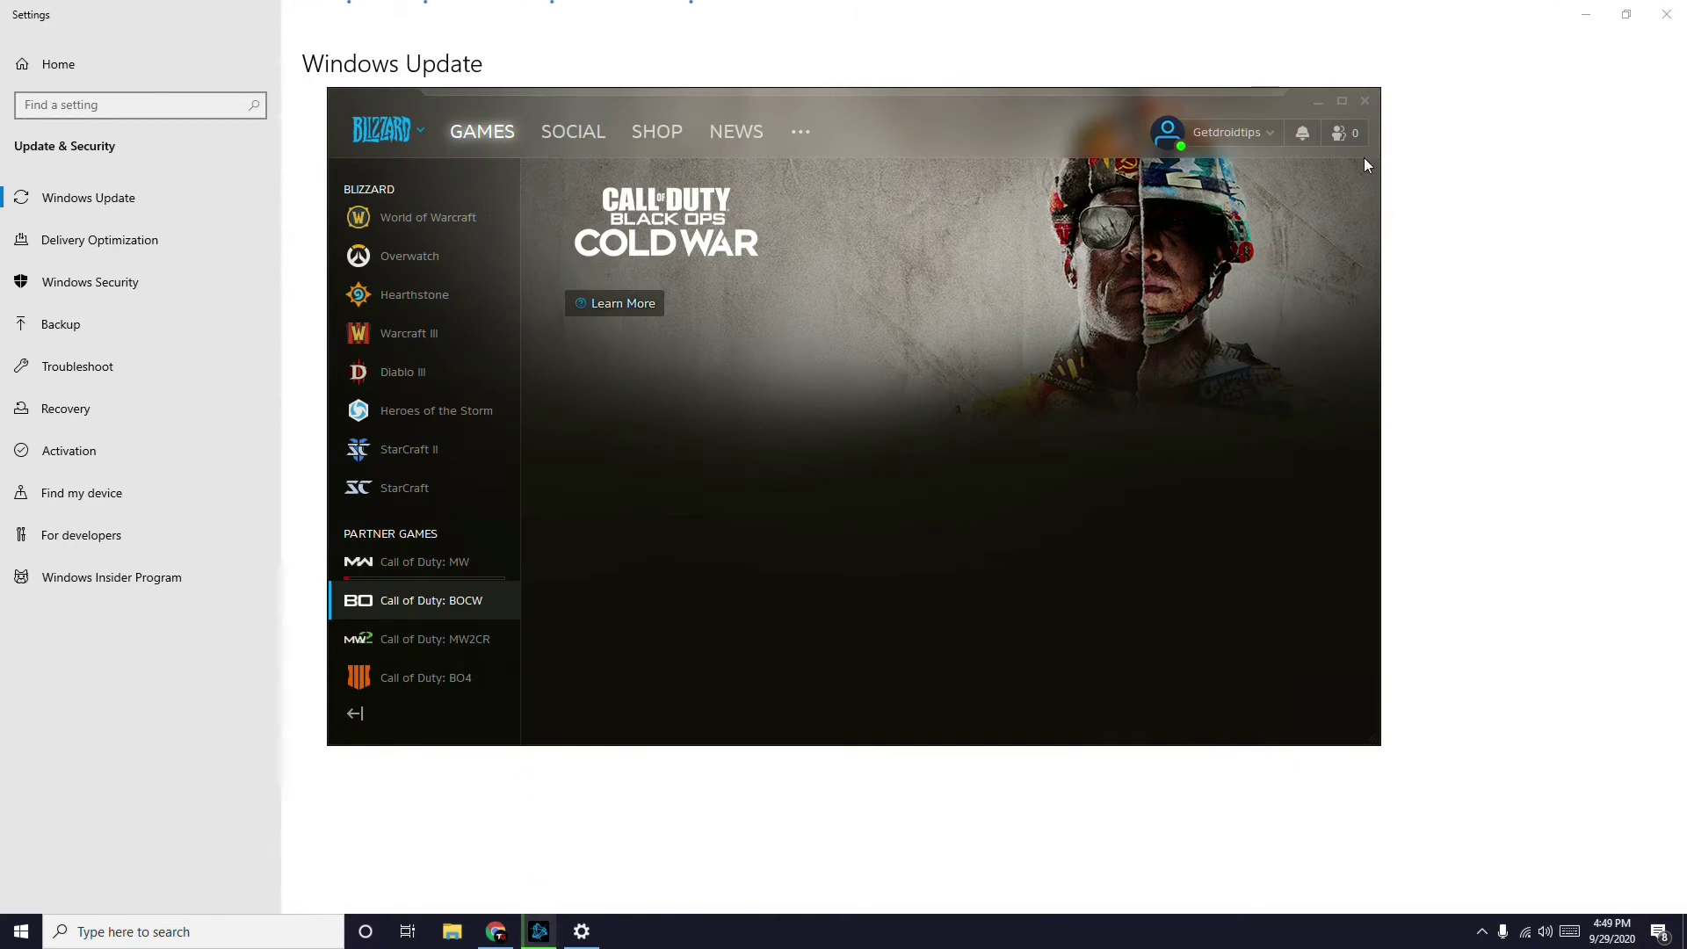
pyautogui.click(1365, 102)
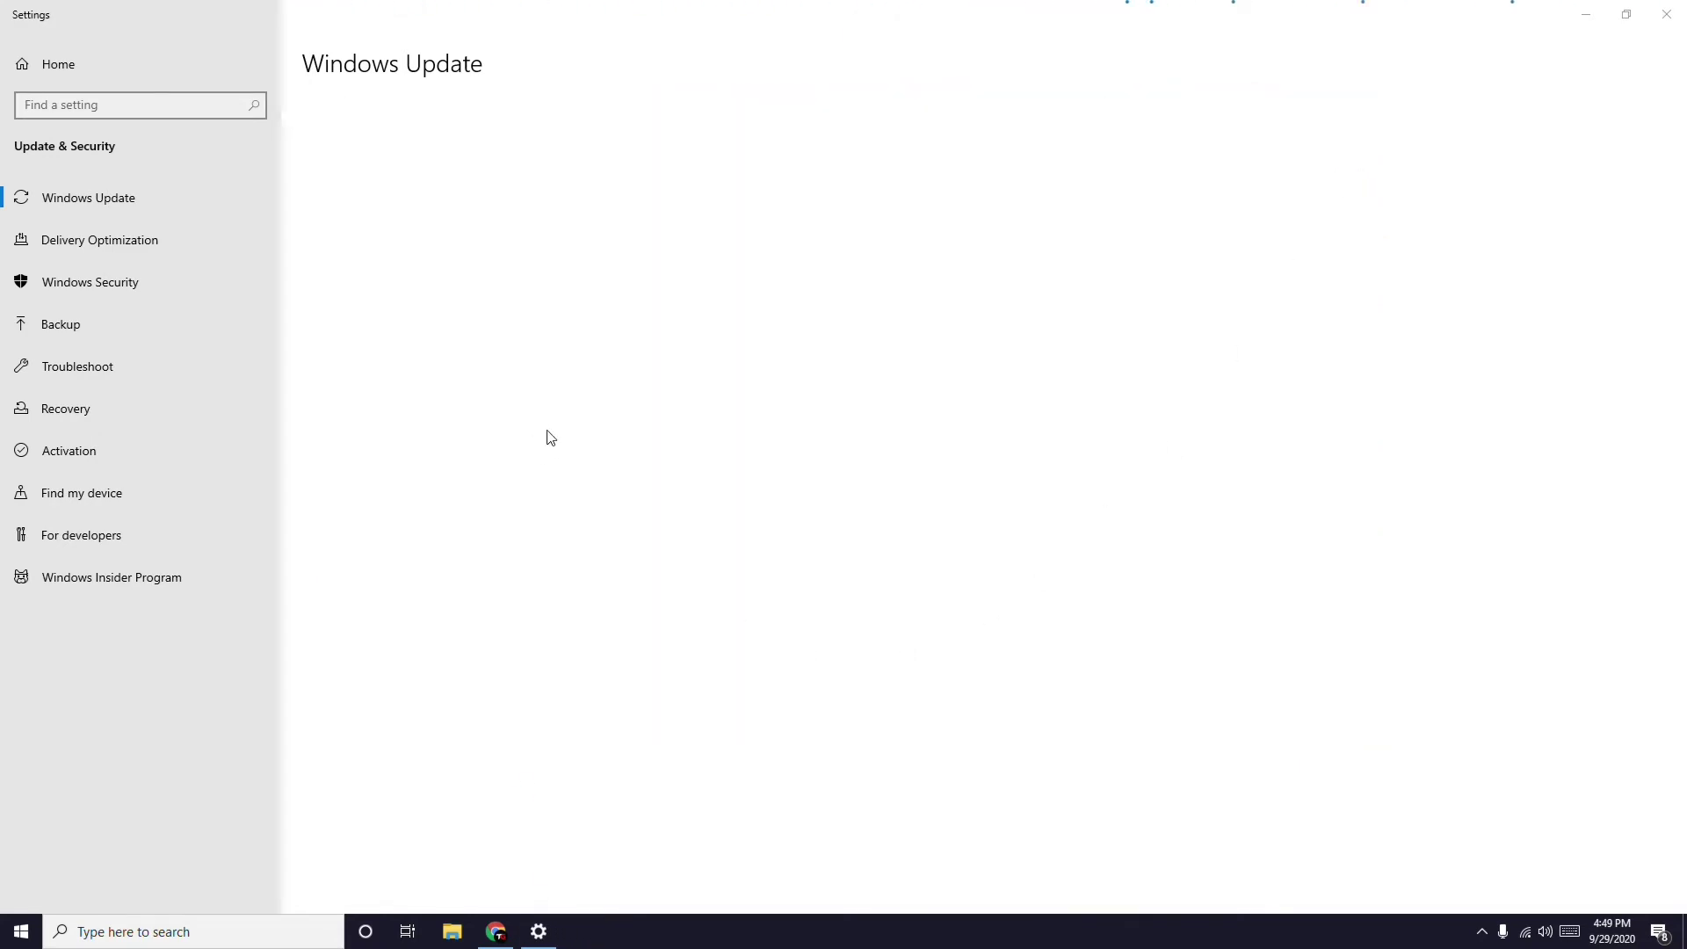
pyautogui.click(133, 198)
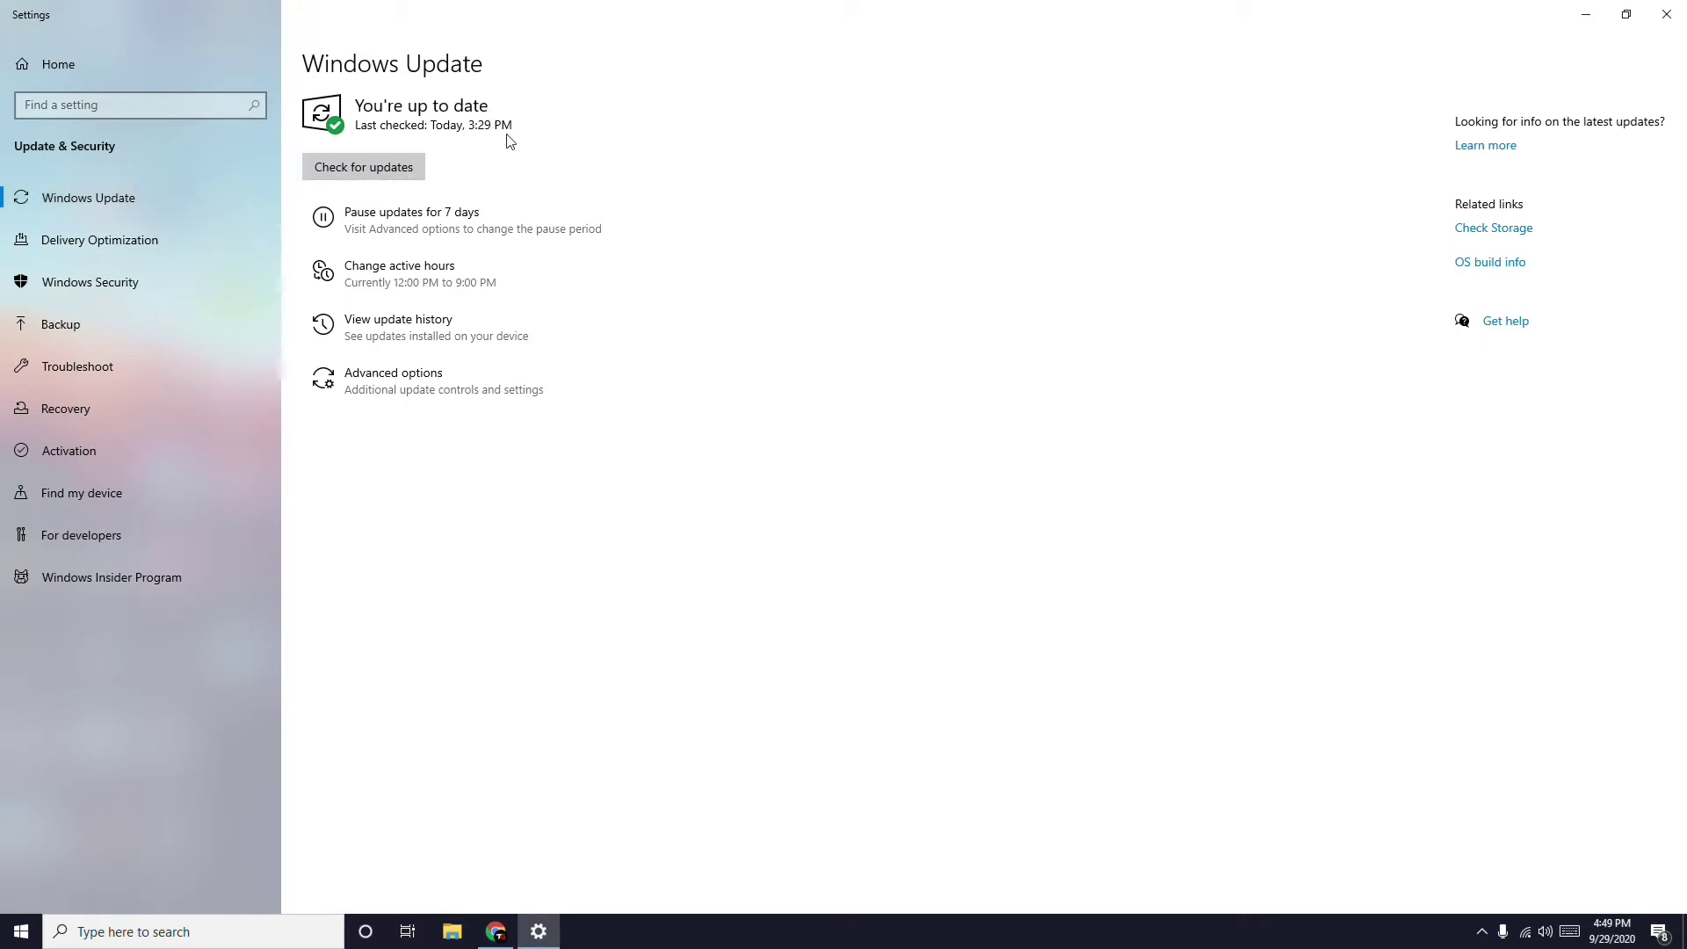
pyautogui.click(1667, 14)
pyautogui.rightClick(840, 355)
pyautogui.click(898, 433)
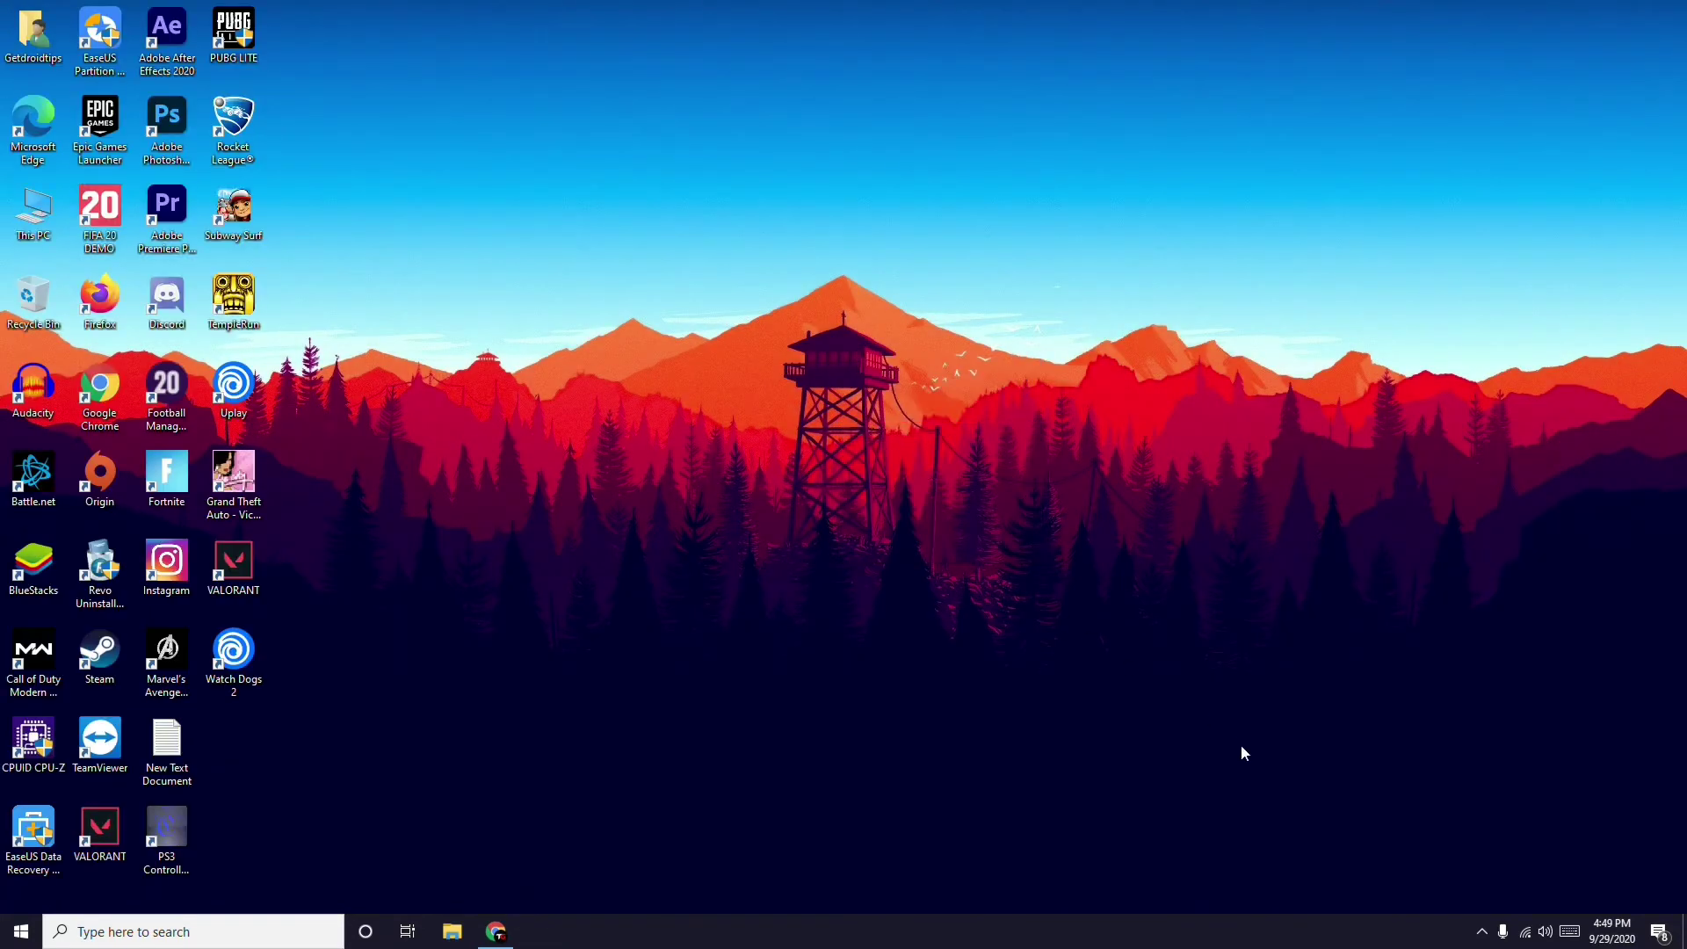
pyautogui.click(1483, 932)
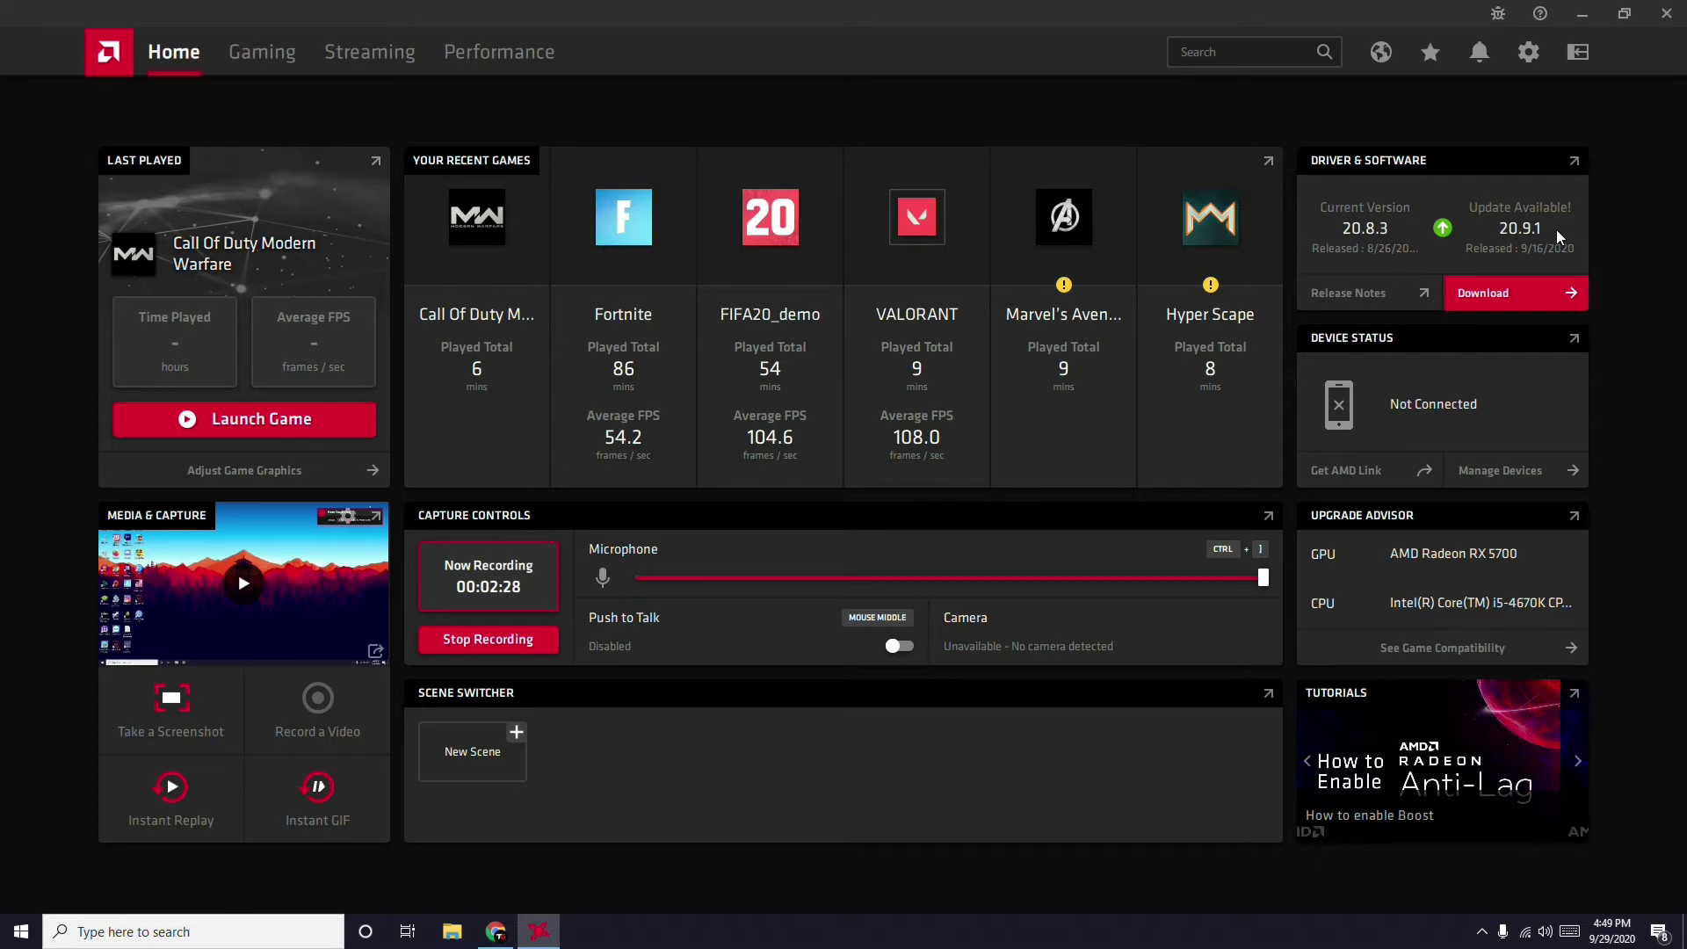
pyautogui.click(1665, 14)
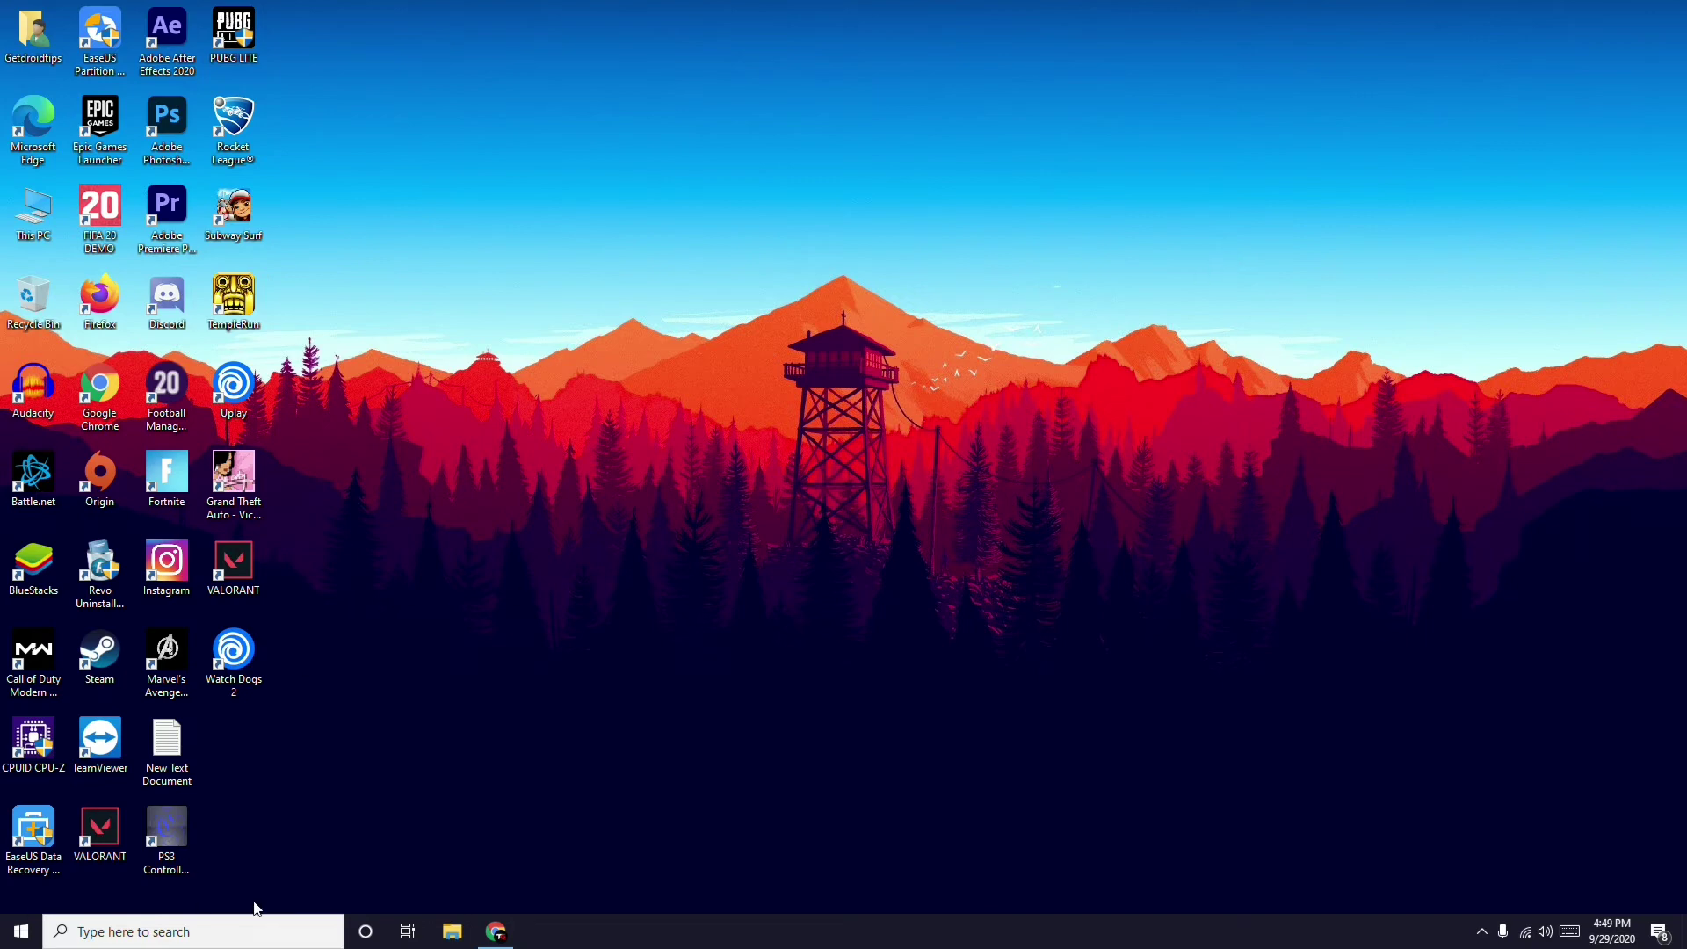
# Step: Open Settings through search and go to Network & Internet Status to view the Wi-Fi connection
pyautogui.click(111, 933)
pyautogui.write('s')
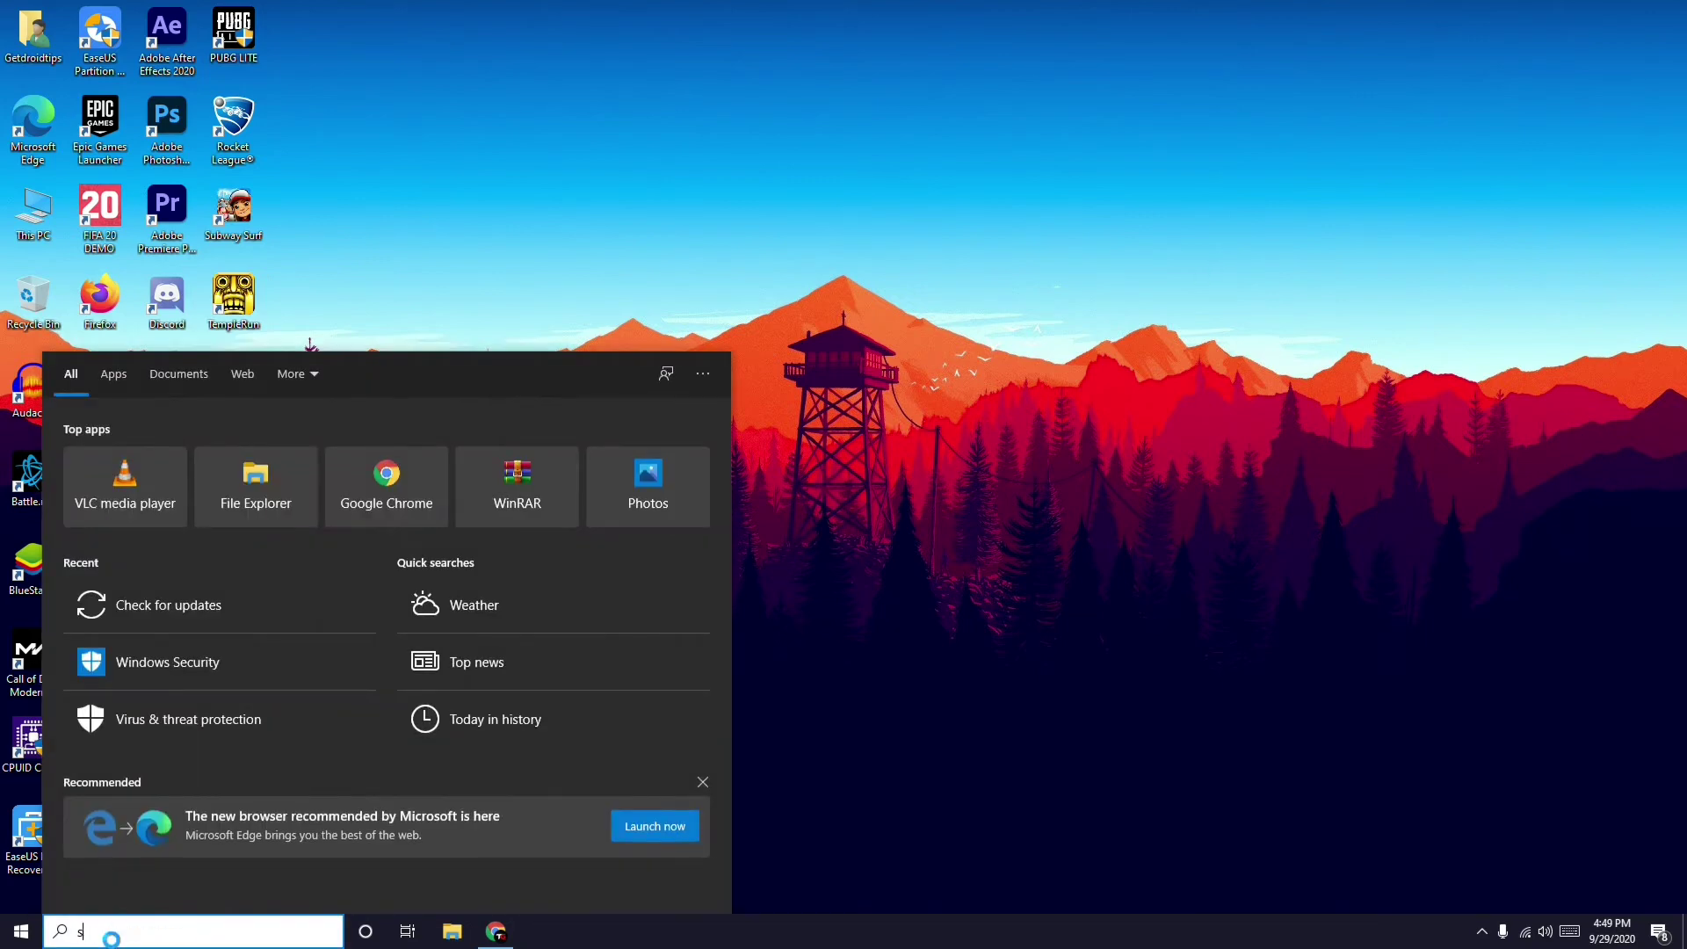
pyautogui.write('ettings')
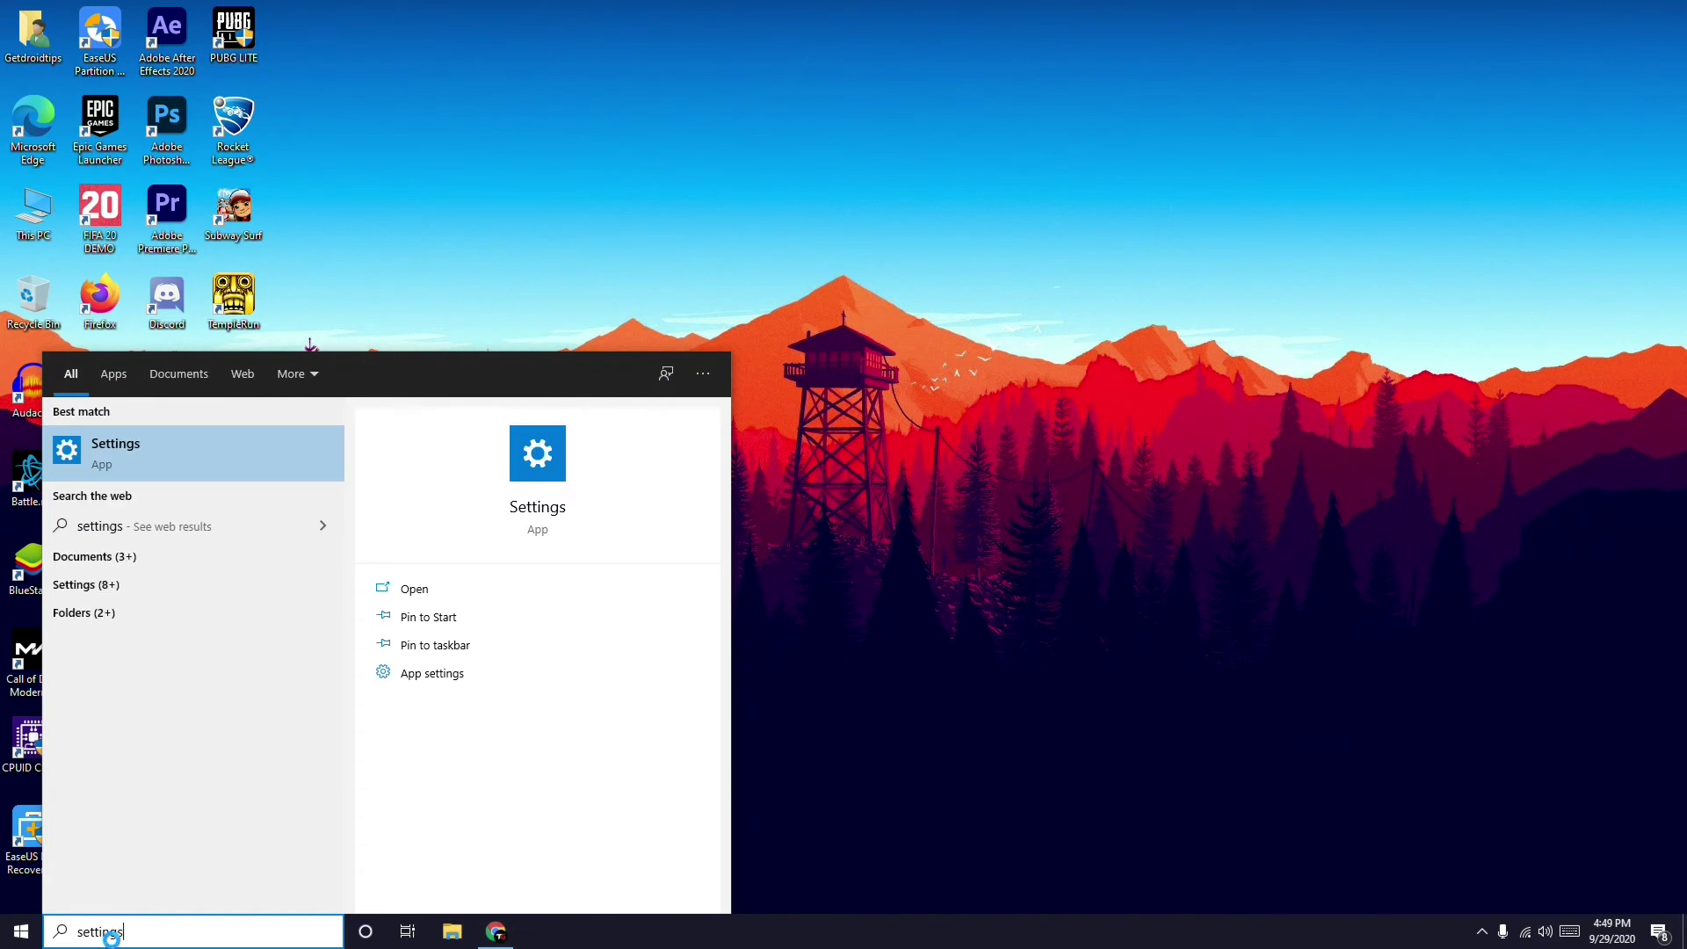
pyautogui.click(173, 468)
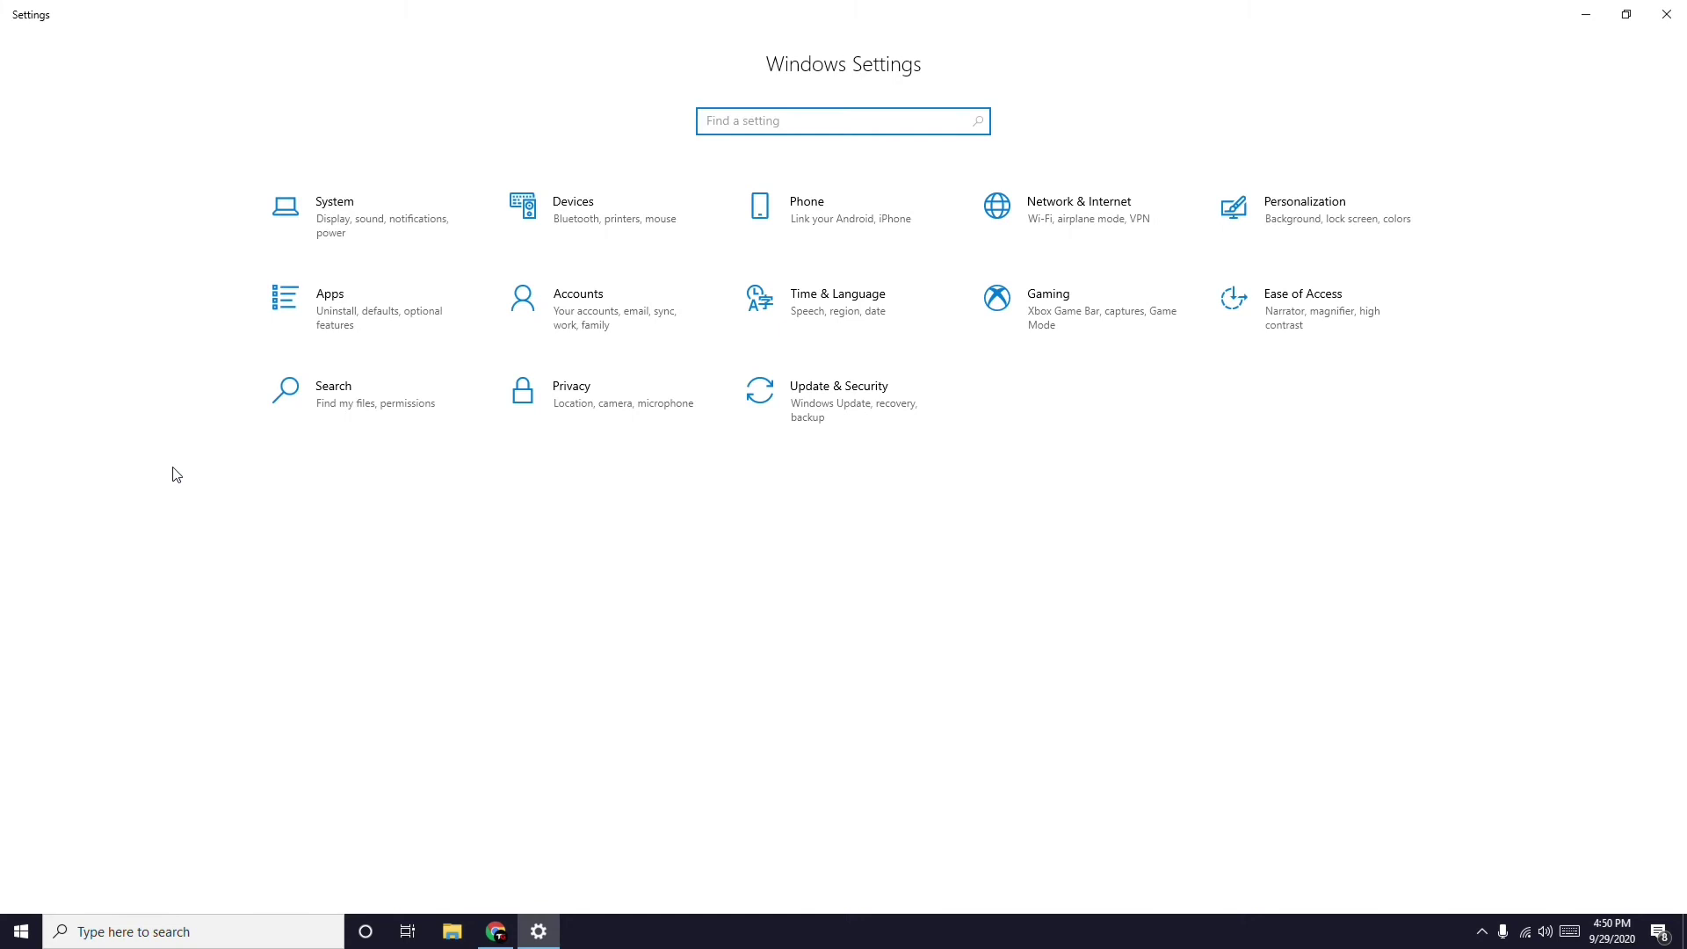
pyautogui.click(1075, 214)
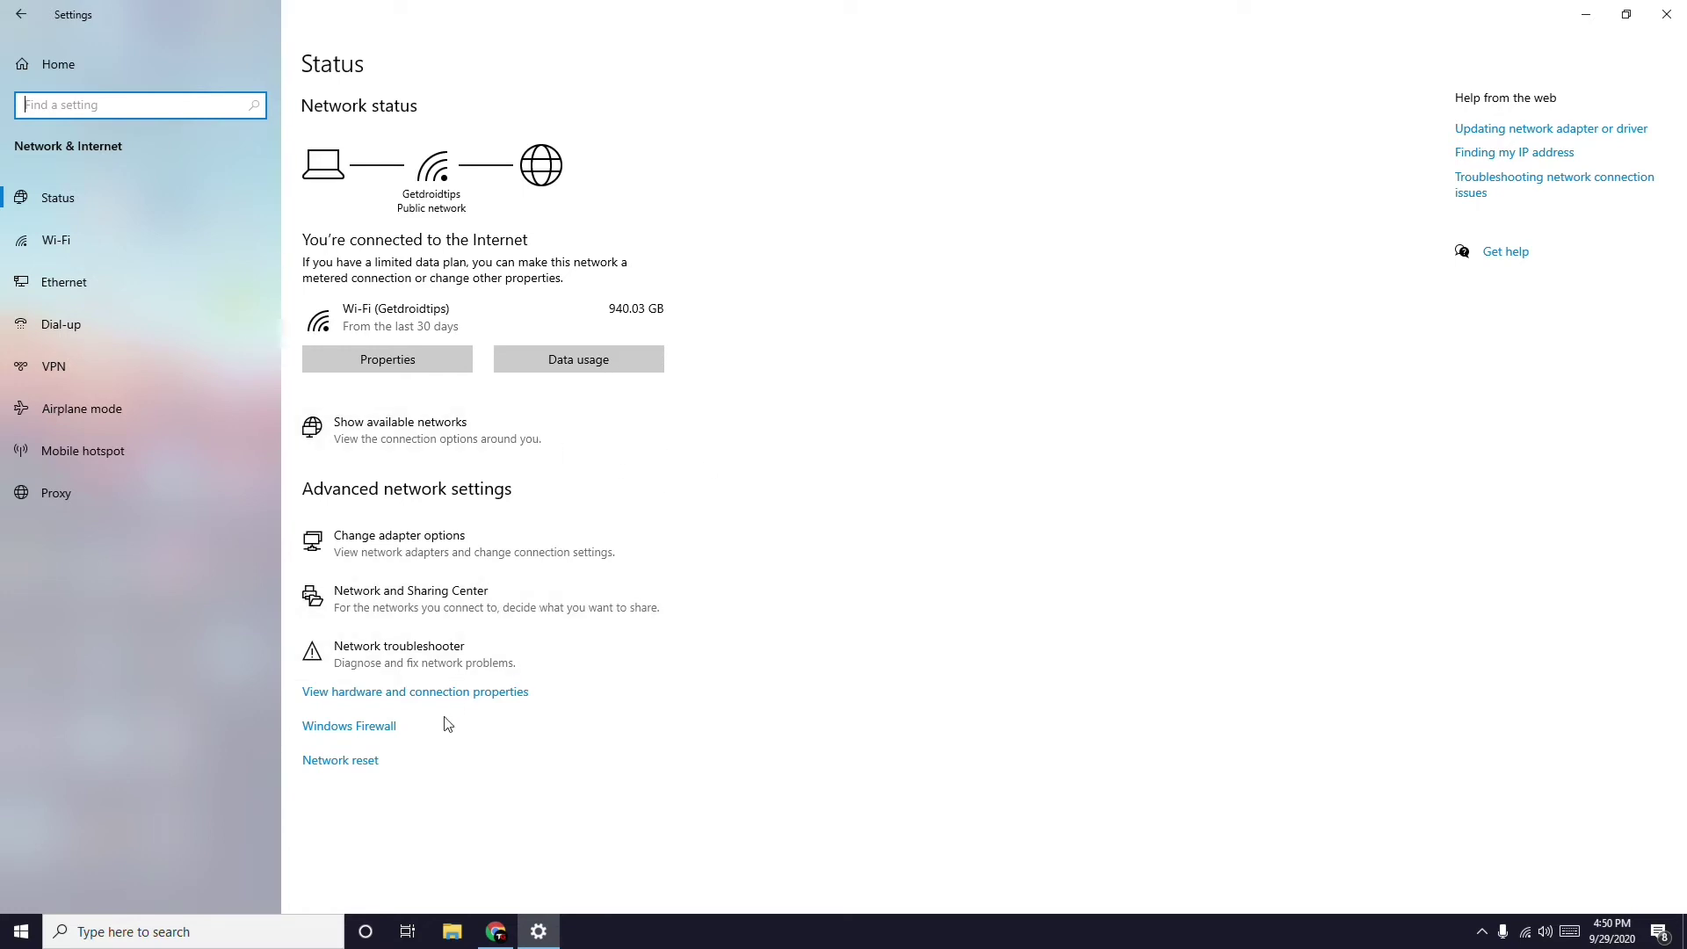
# Step: Go to Network and Sharing Center and on to Network Connections to see the Ethernet and Wi-Fi adapters
pyautogui.click(440, 602)
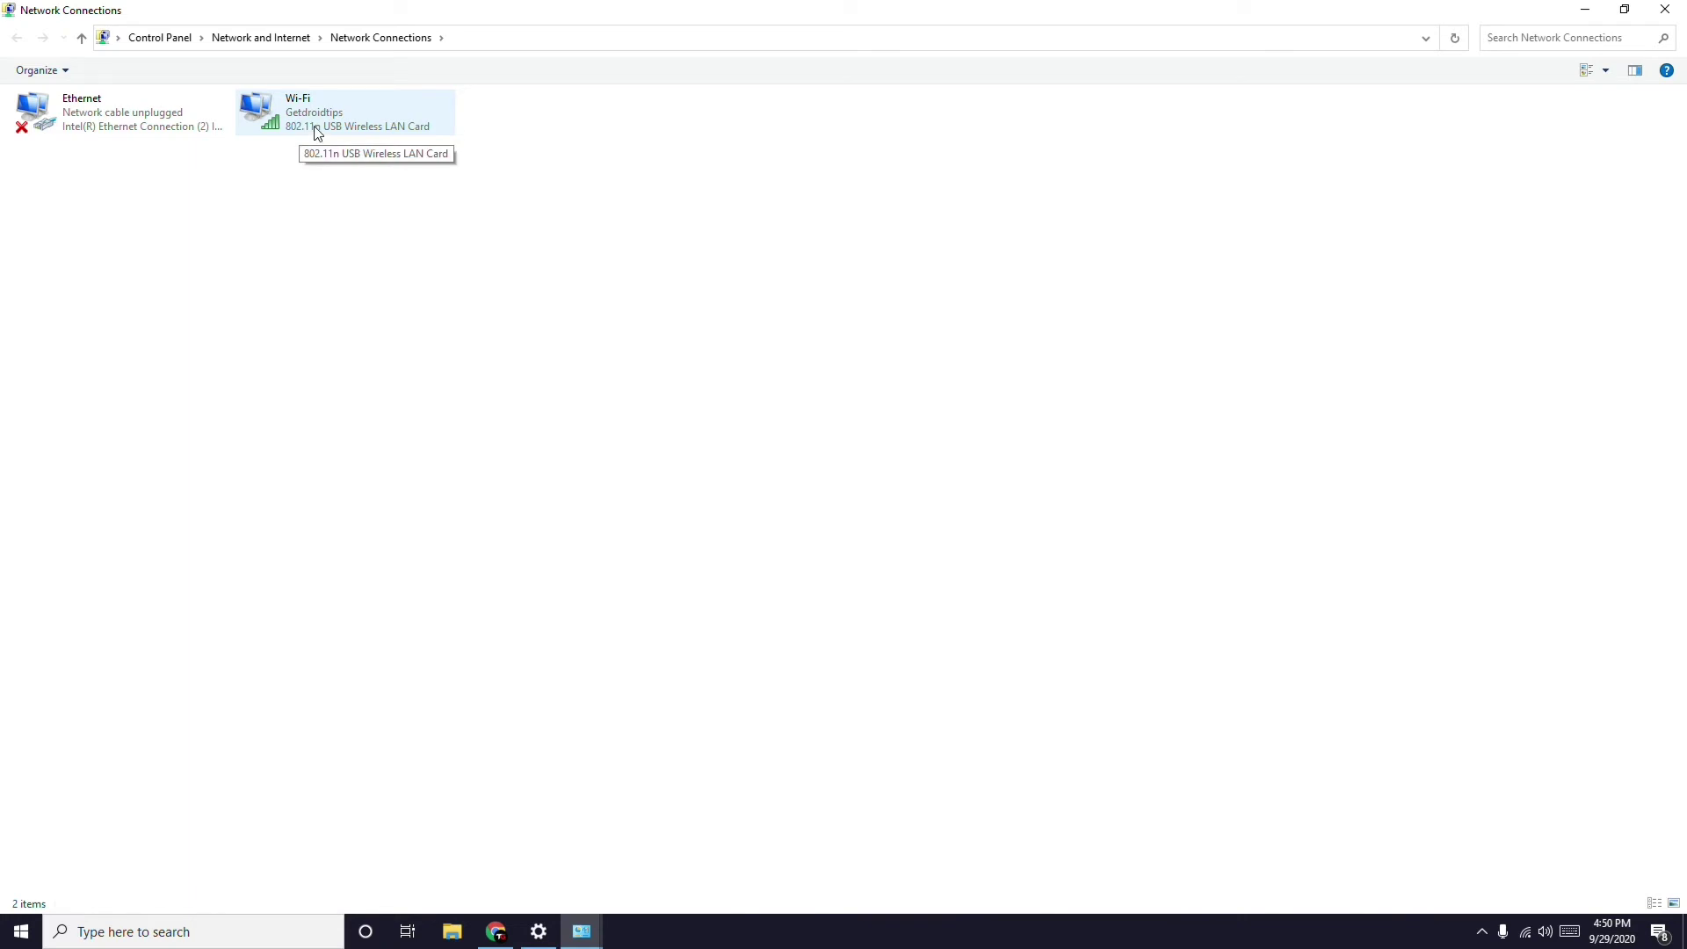
# Step: Open the Wi-Fi adapter's Internet Protocol Version 4 (TCP/IPv4) properties
pyautogui.rightClick(317, 131)
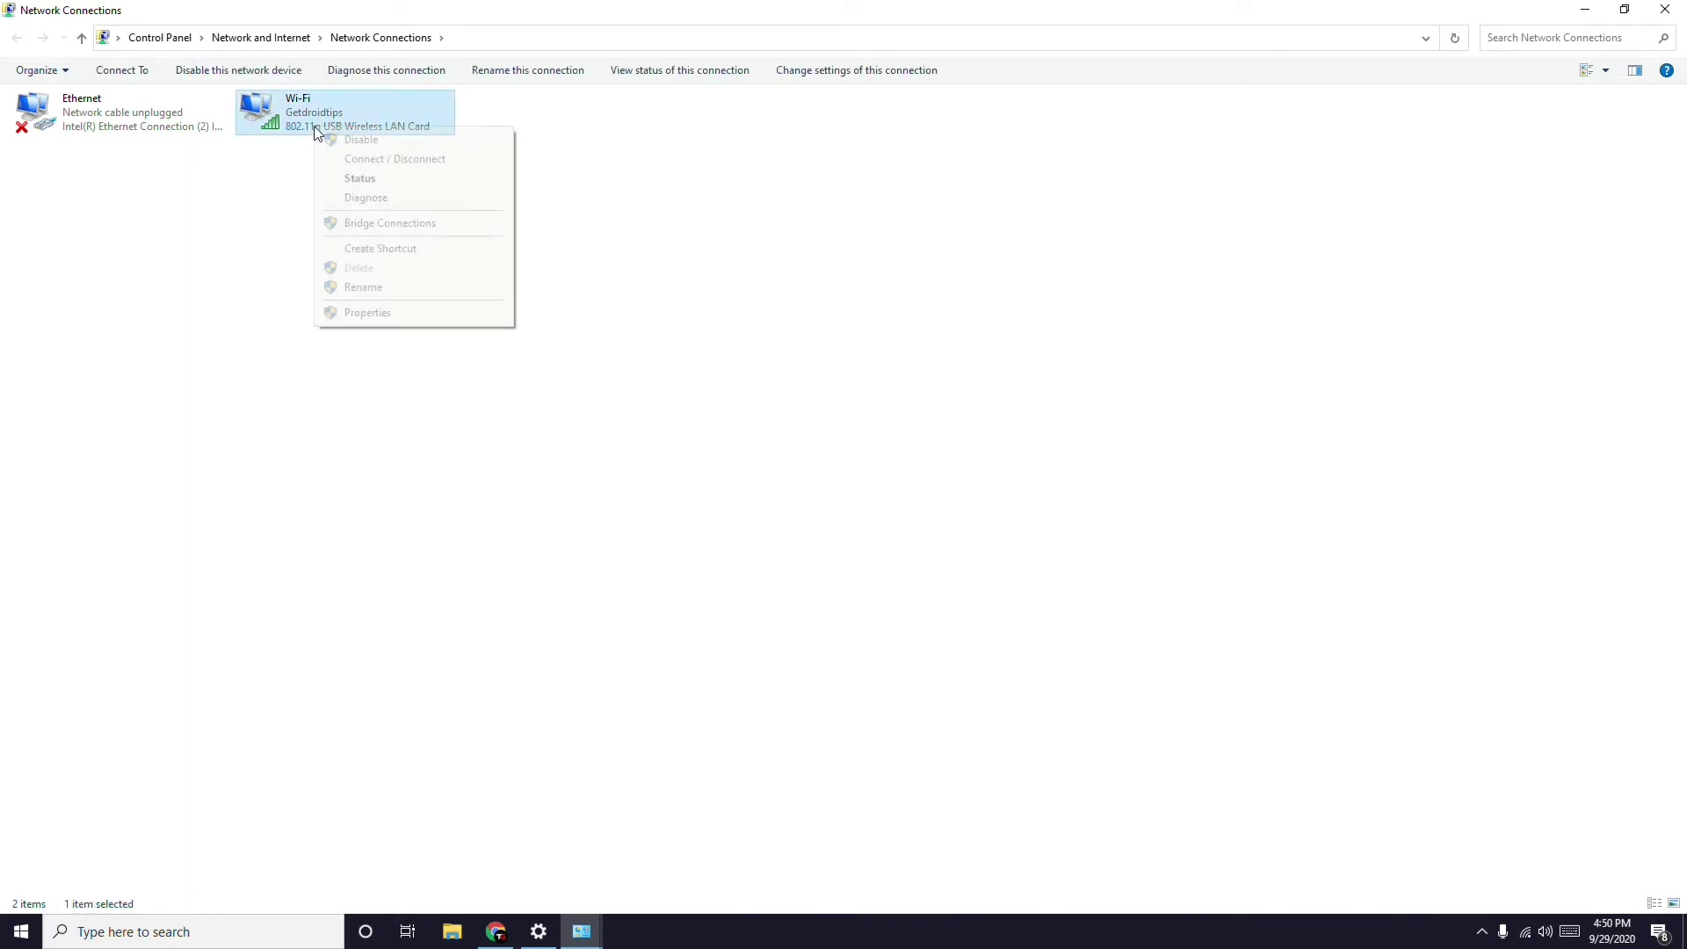
pyautogui.click(402, 309)
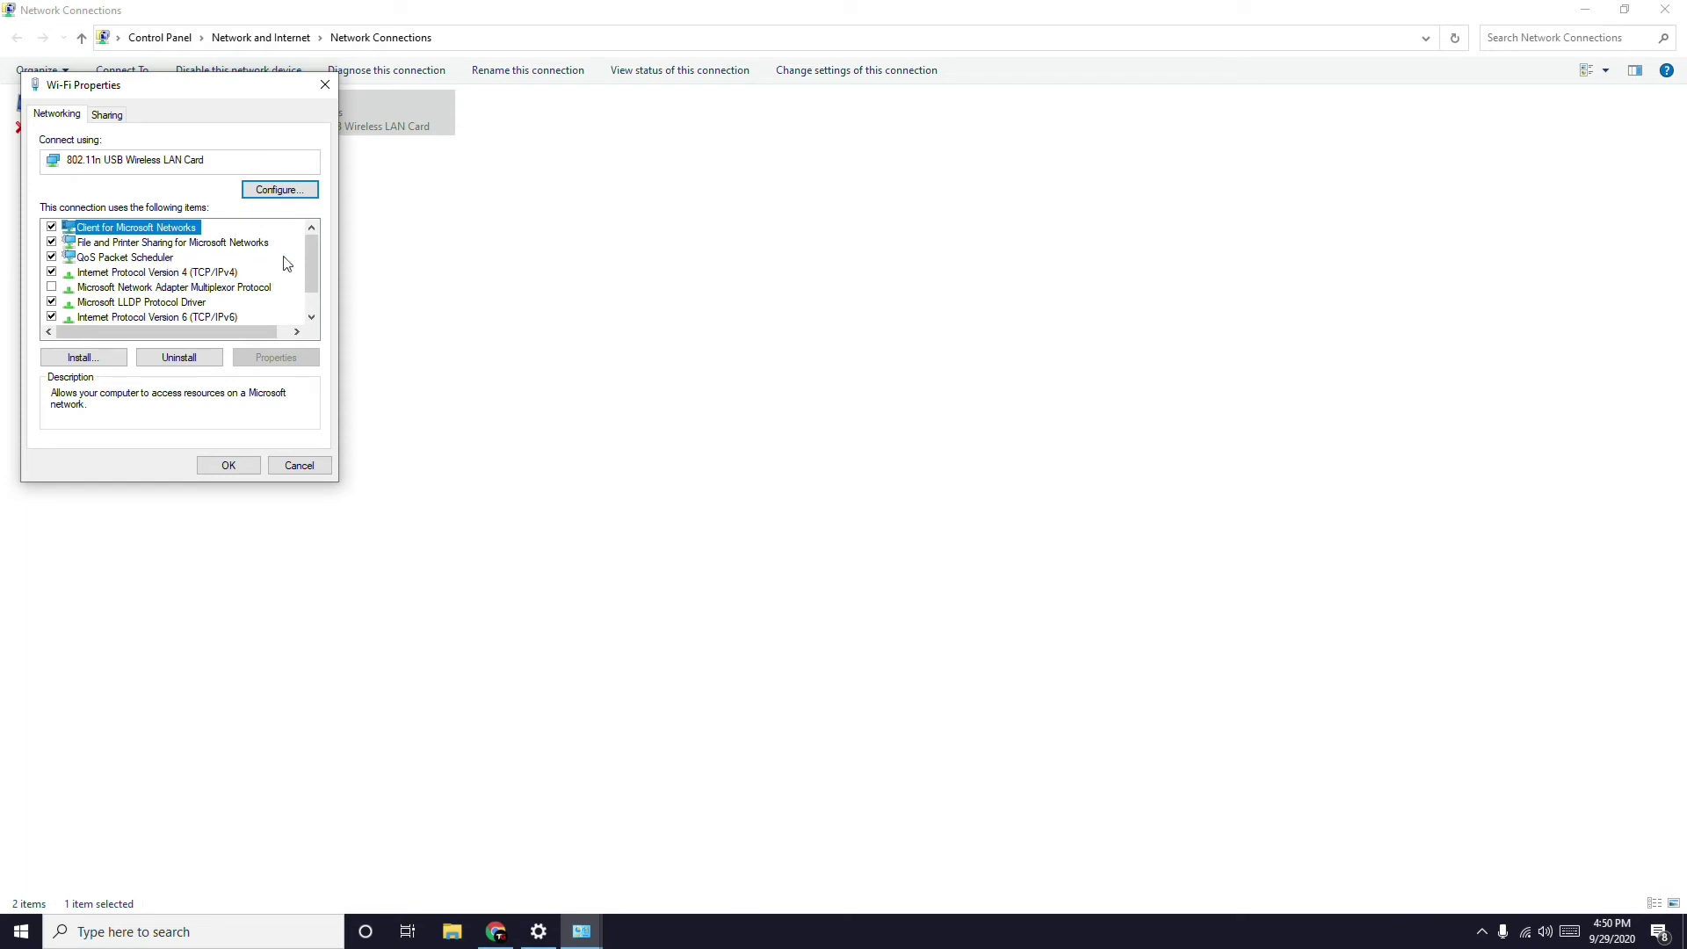
pyautogui.scroll(-1, 313, 250)
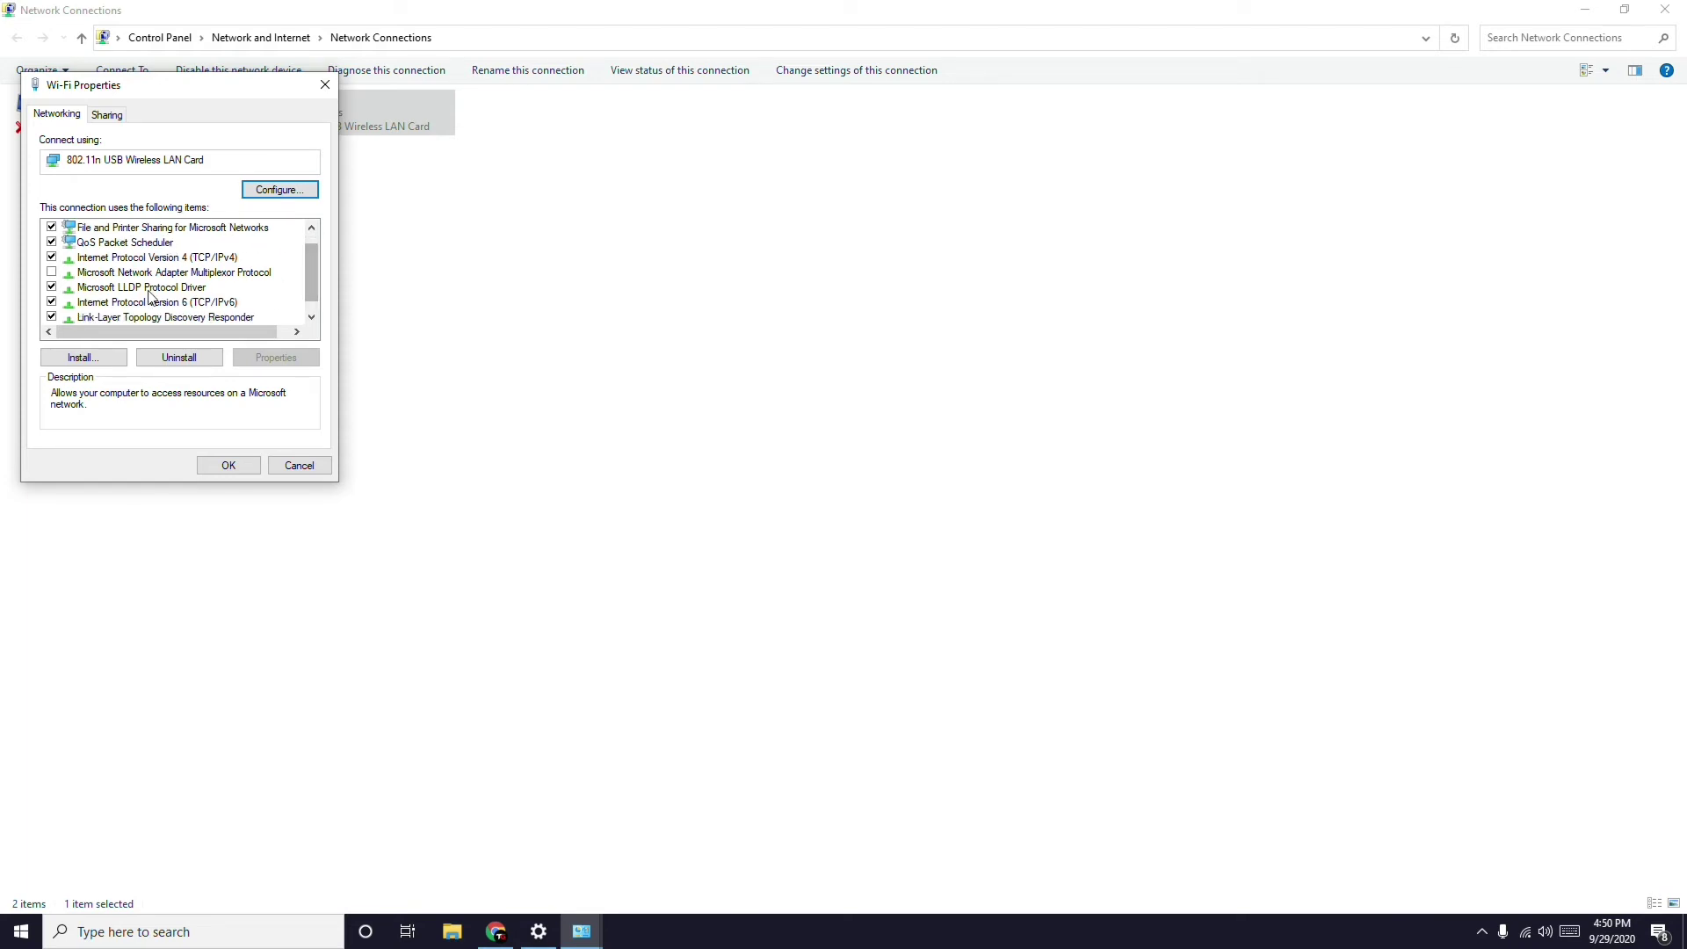
pyautogui.doubleClick(120, 258)
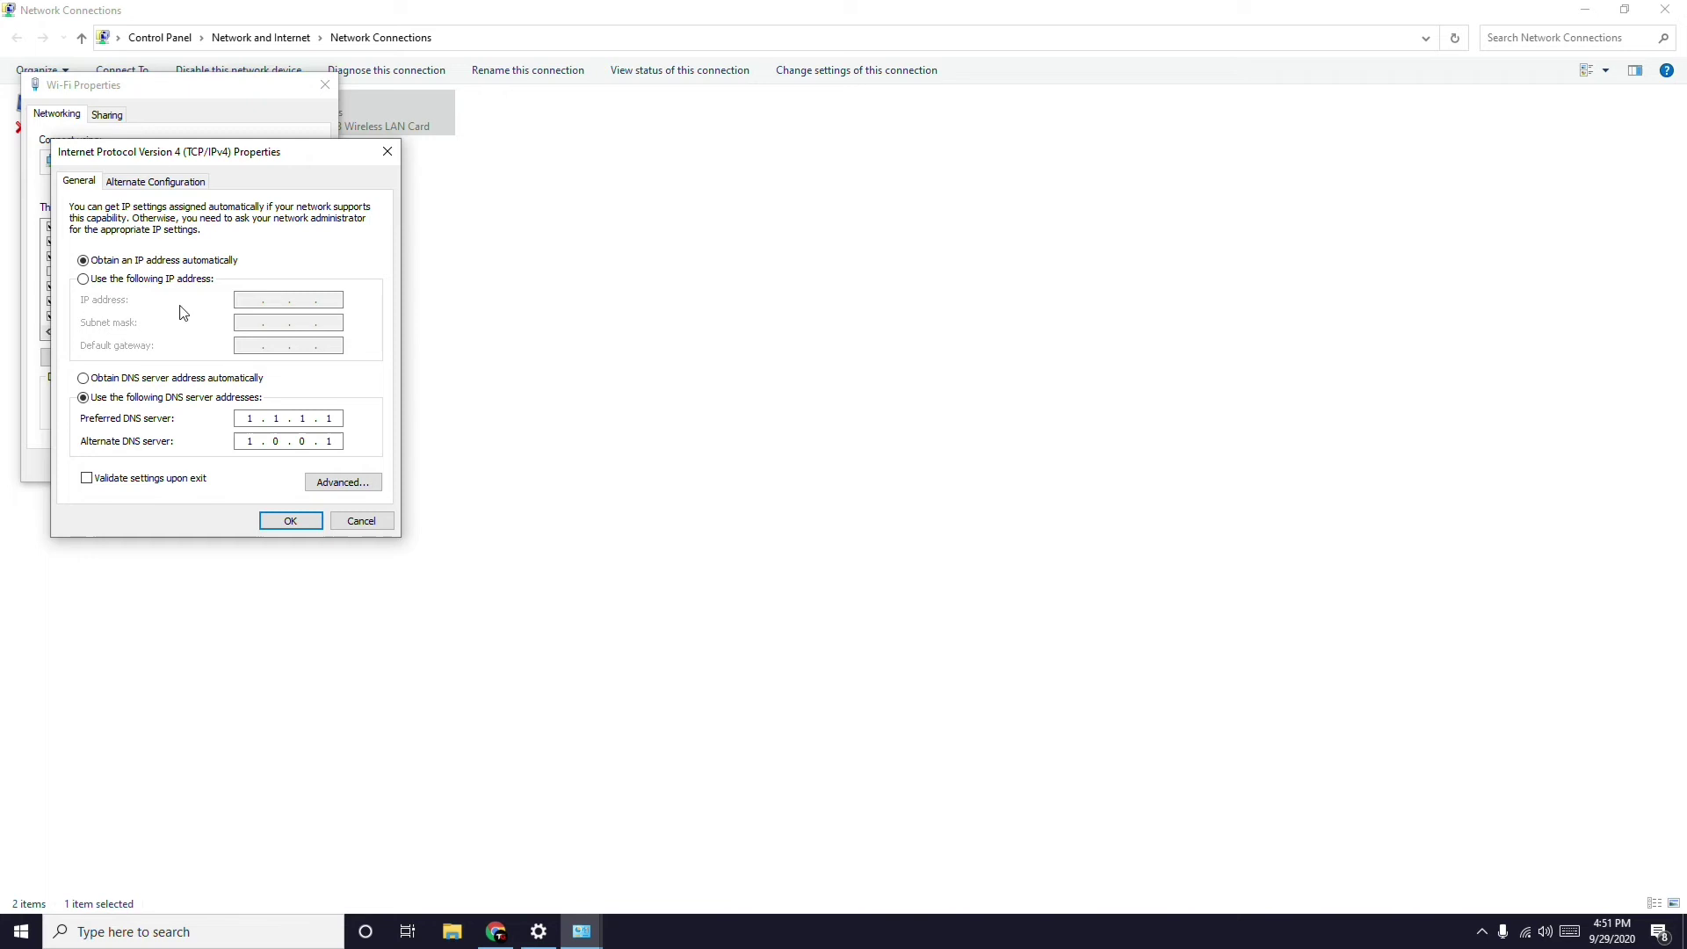
# Step: Check the DNS servers 1.1.1.1 and 1.0.0.1 and apply the IPv4 settings with OK
pyautogui.click(262, 415)
pyautogui.click(279, 417)
pyautogui.click(292, 523)
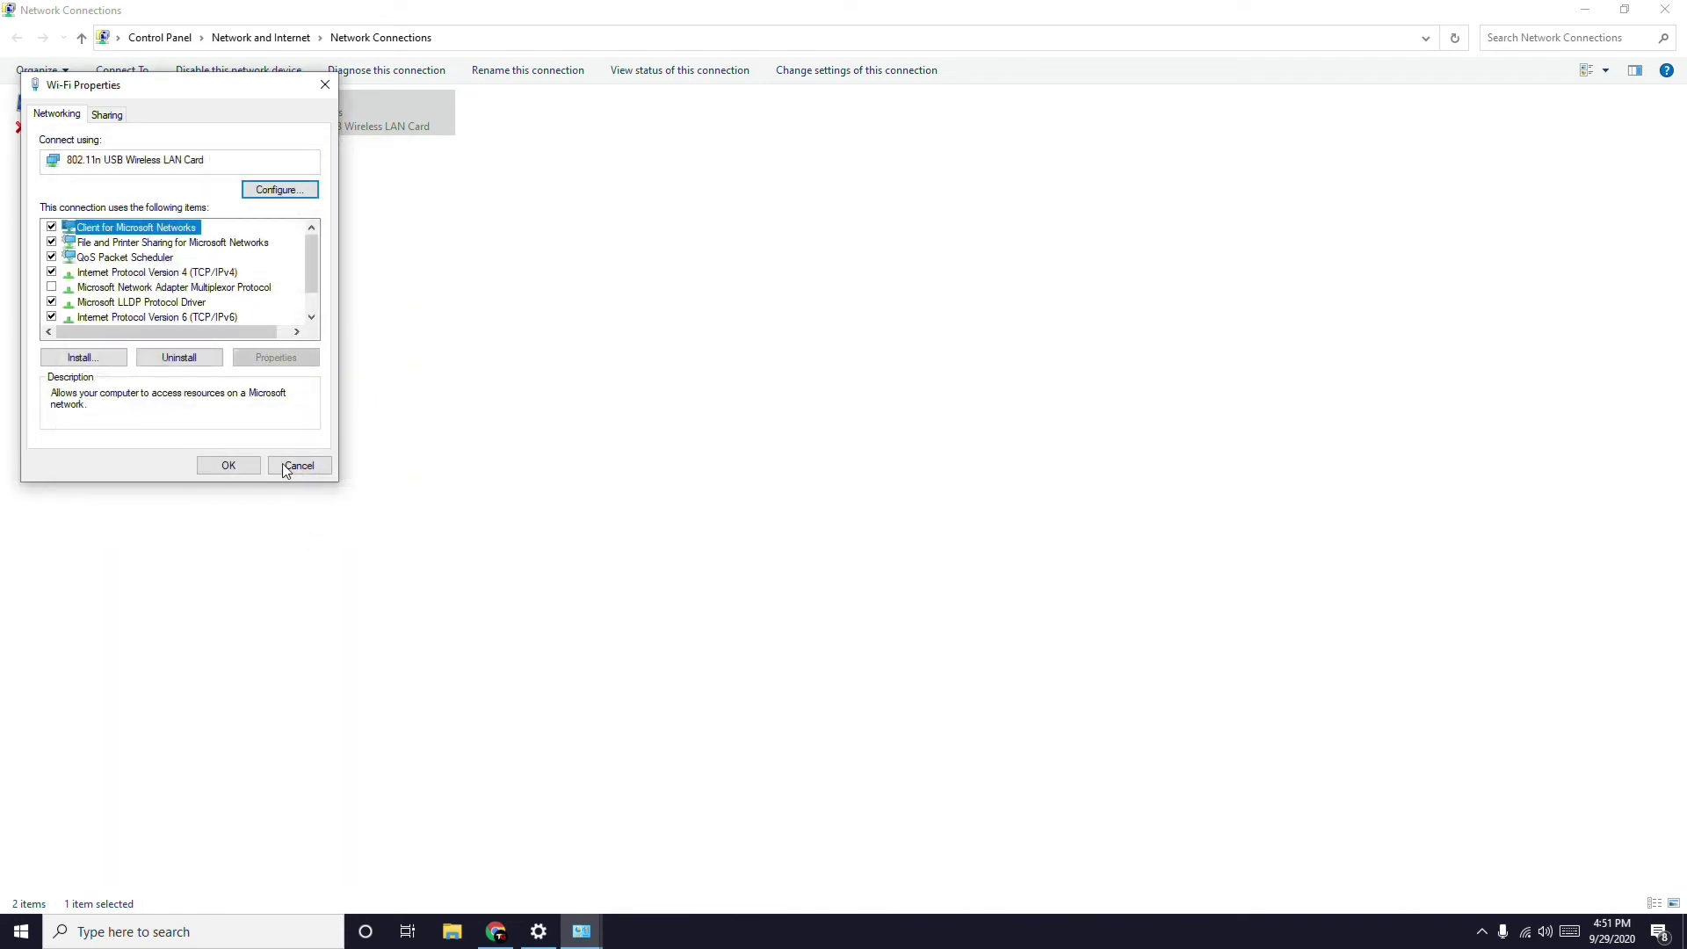
# Step: Cancel Wi-Fi Properties, close Network Connections, Sharing Center and Settings, then refresh the desktop
pyautogui.click(298, 465)
pyautogui.click(1666, 8)
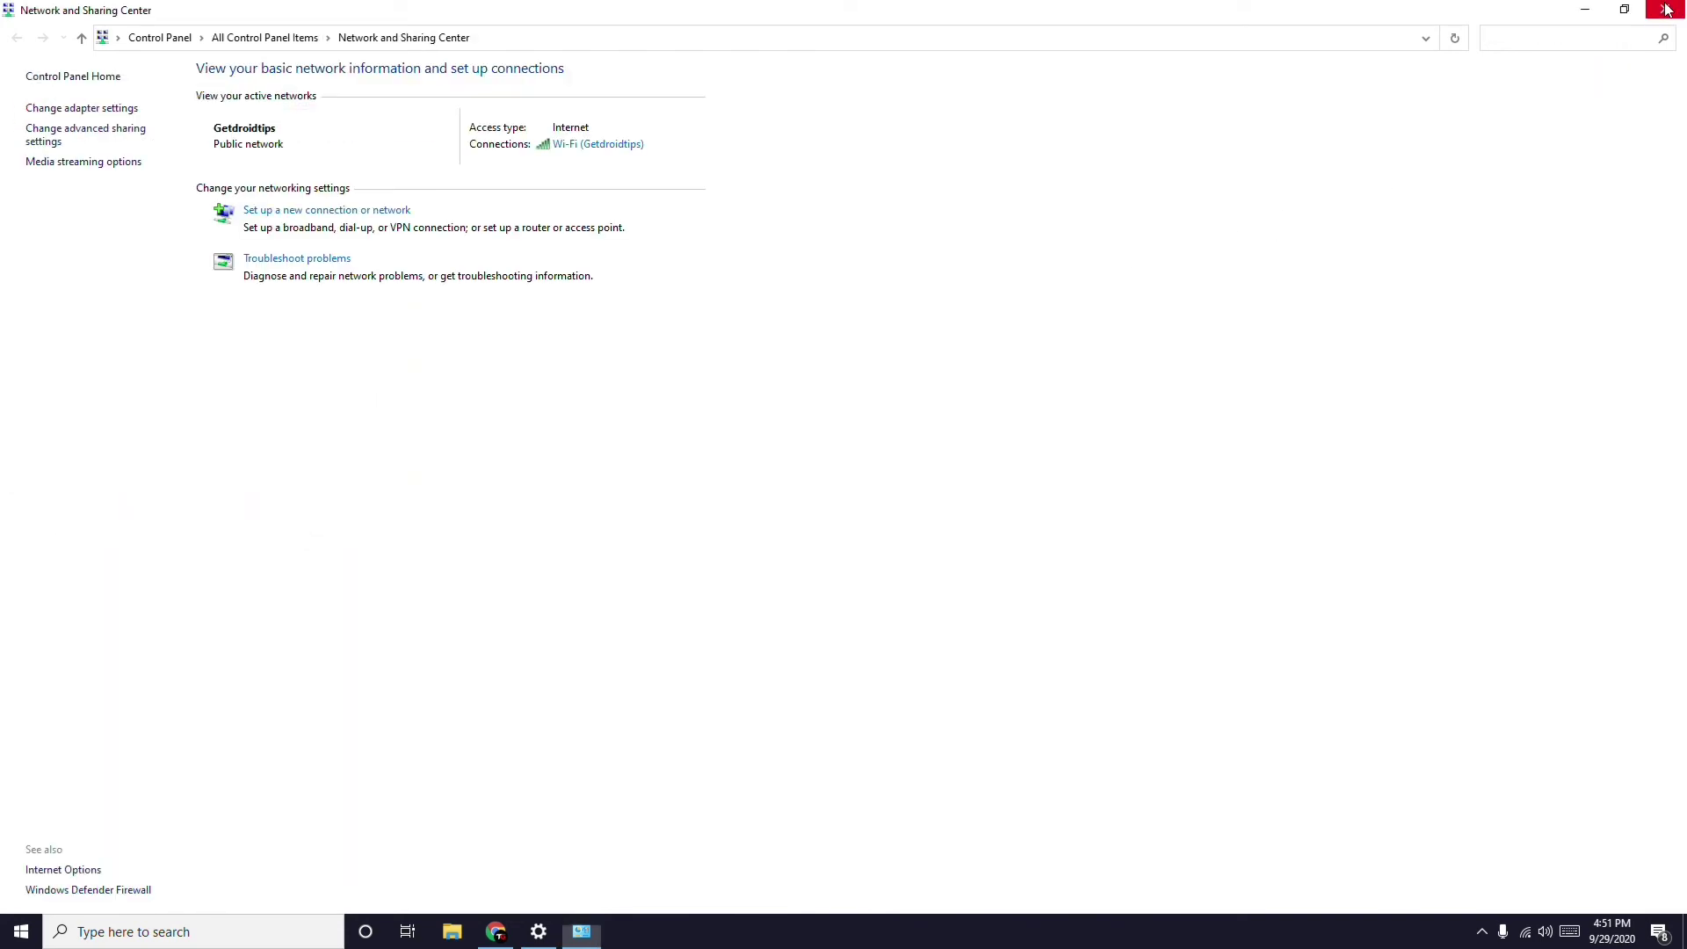
pyautogui.click(1666, 9)
pyautogui.click(1666, 9)
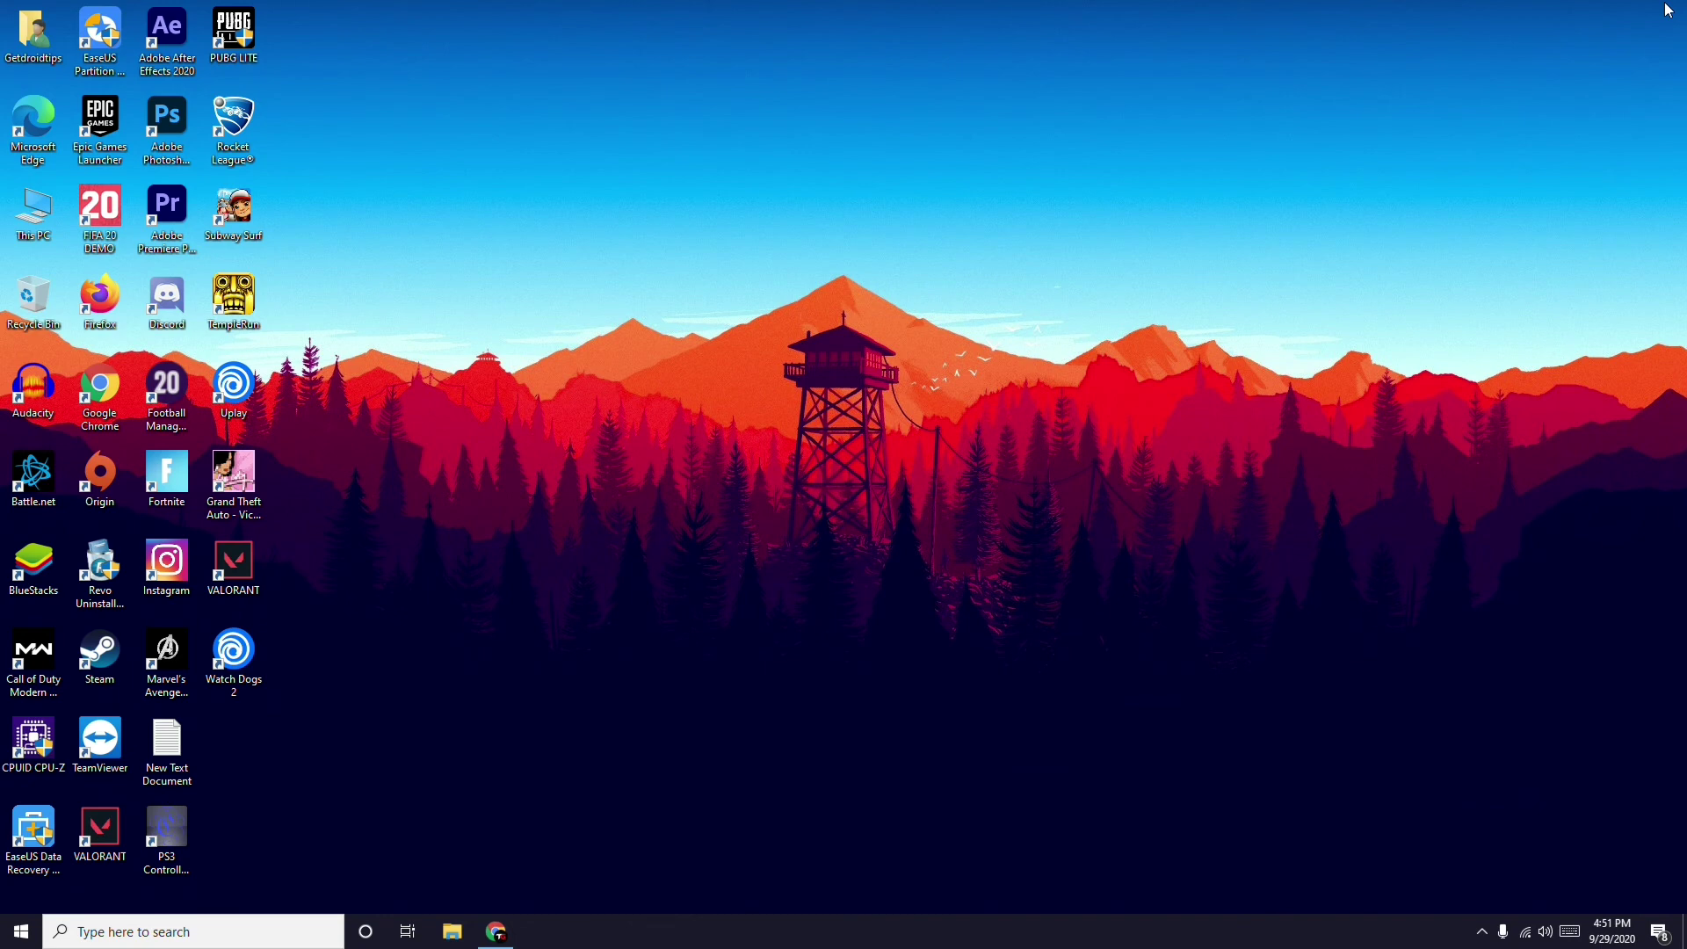
pyautogui.rightClick(616, 279)
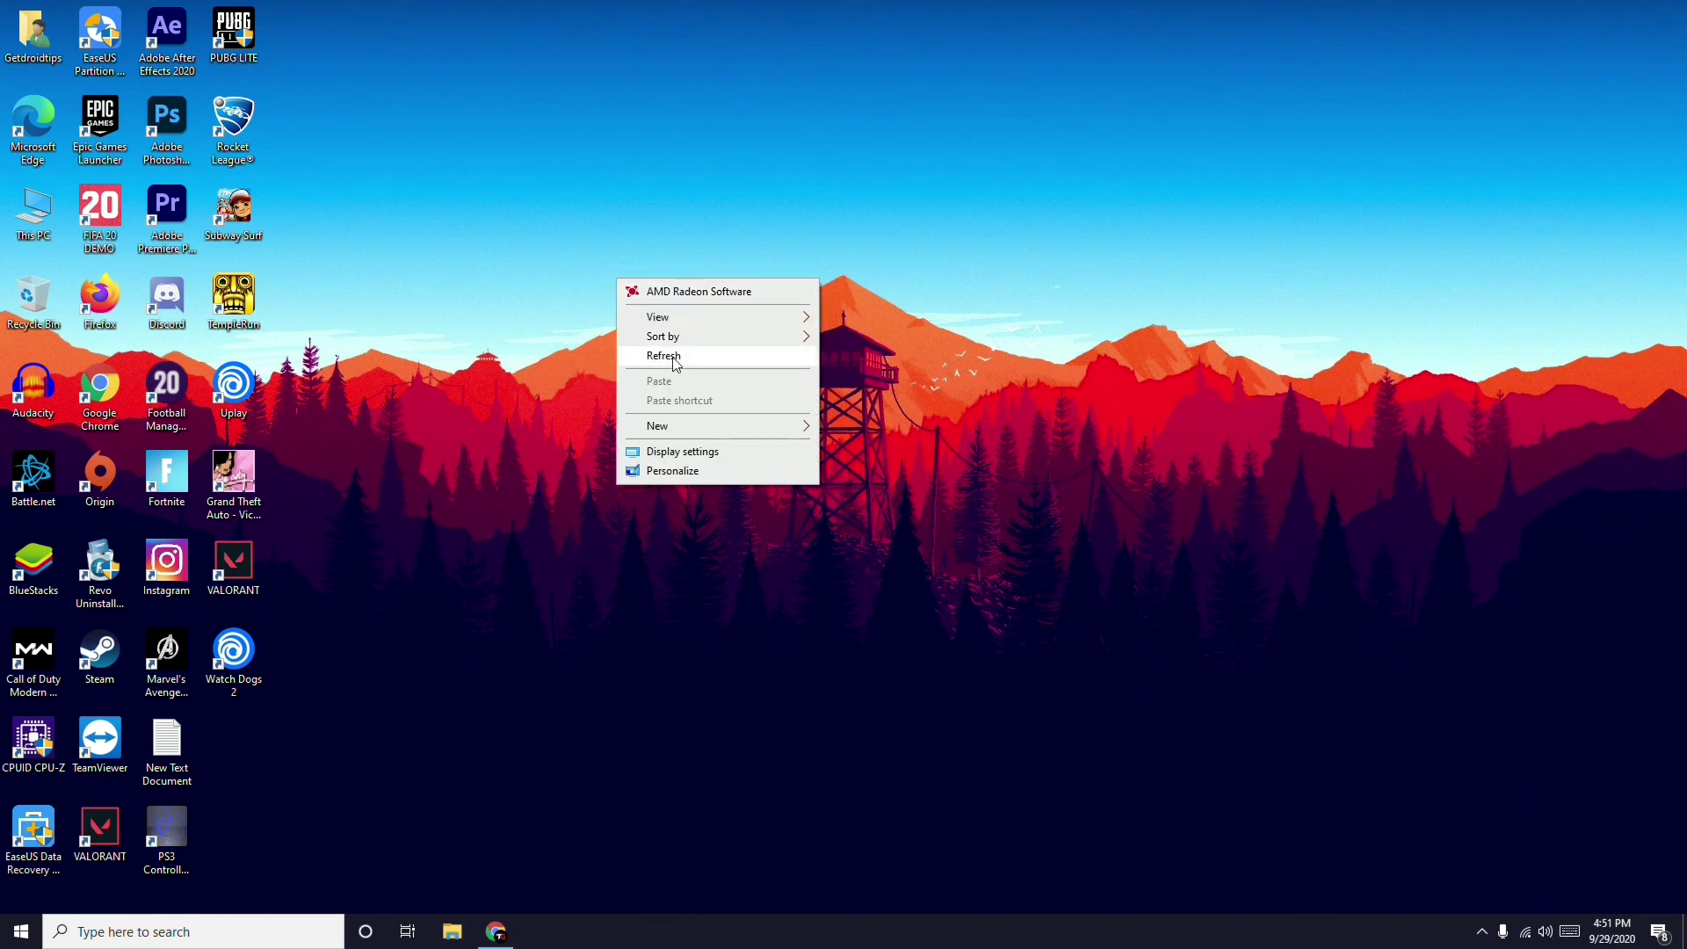
pyautogui.click(673, 358)
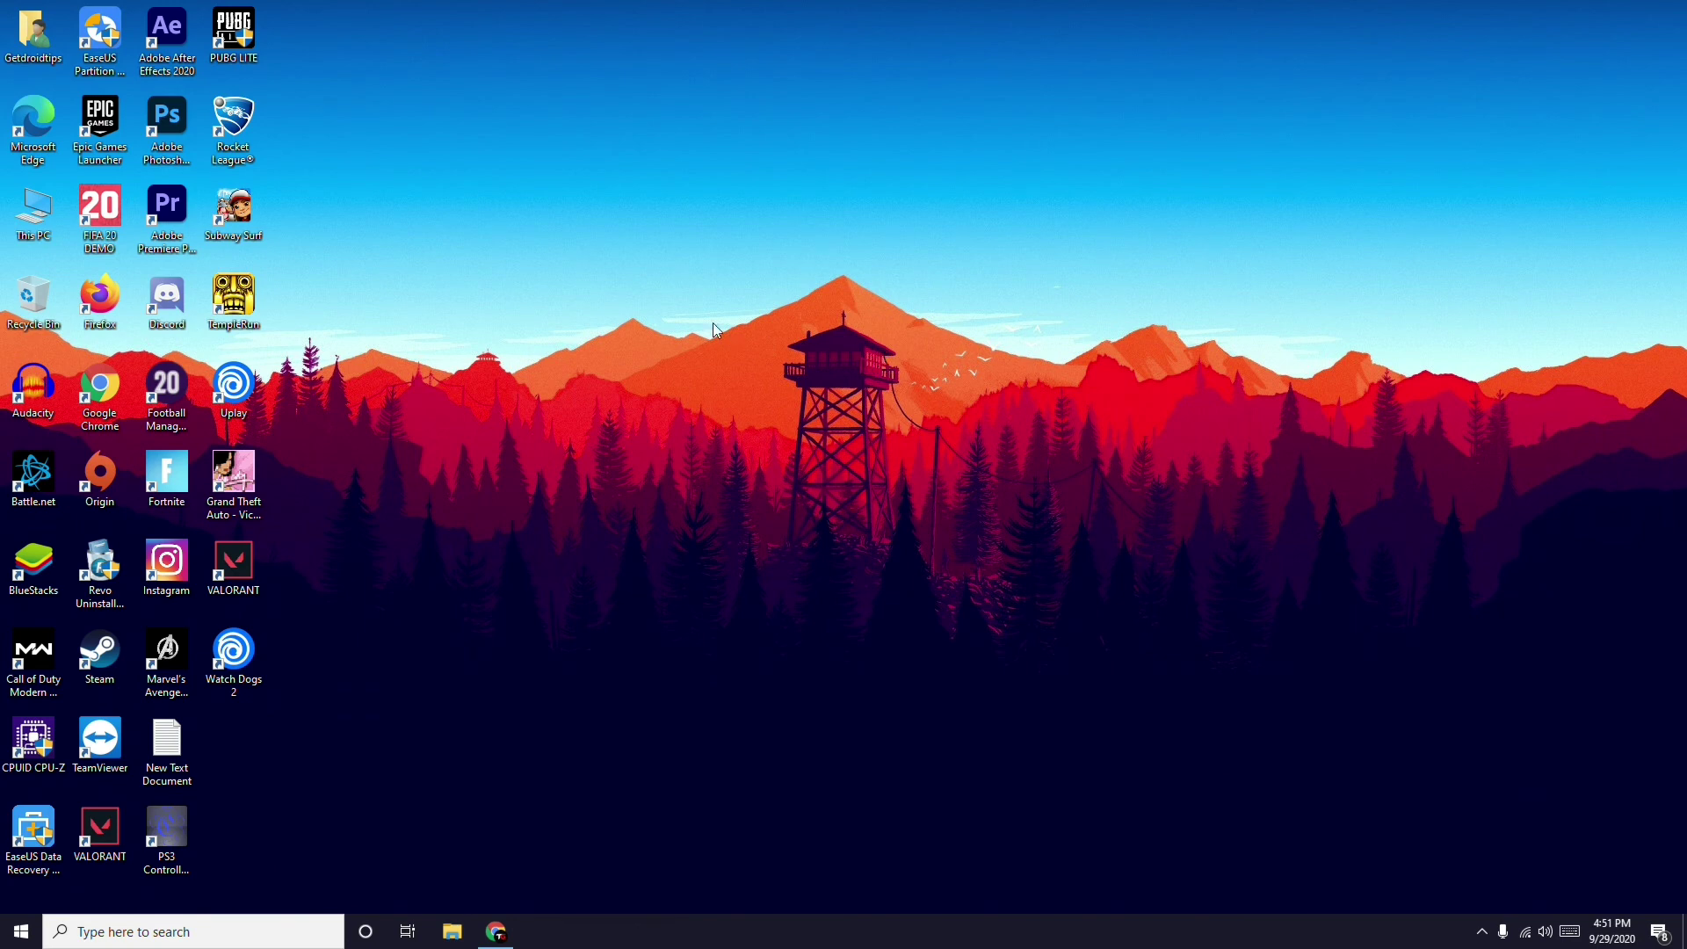
# Step: Google 'turbo vpn' in a new Chrome tab
pyautogui.click(497, 931)
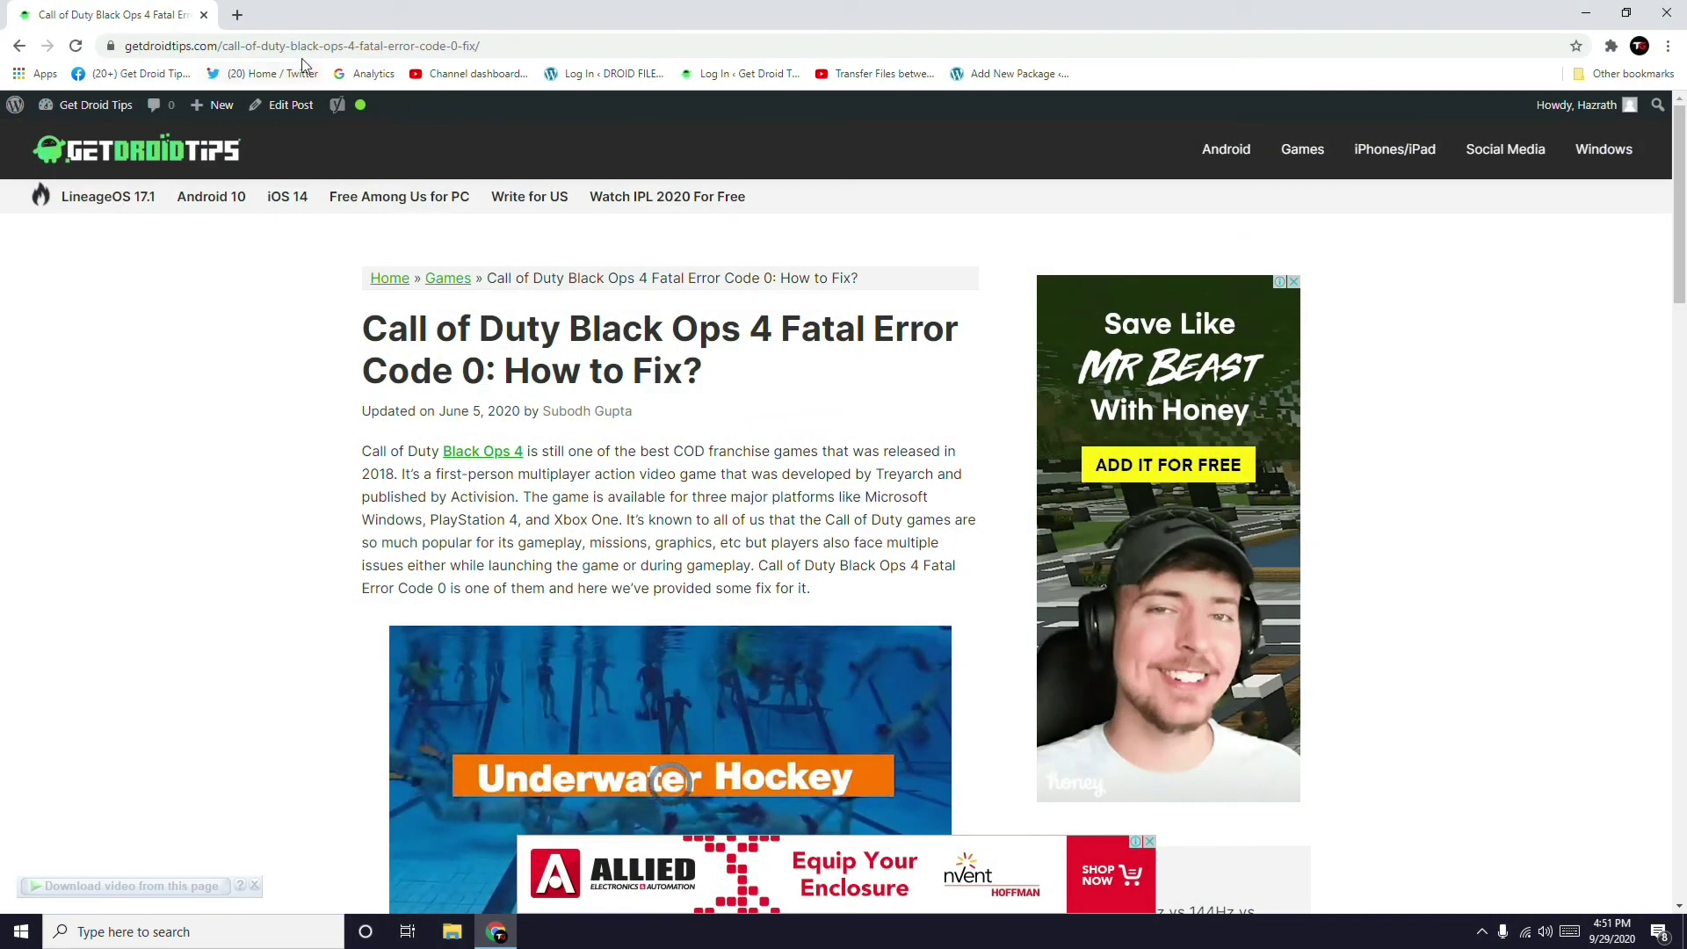
pyautogui.click(237, 15)
pyautogui.click(781, 374)
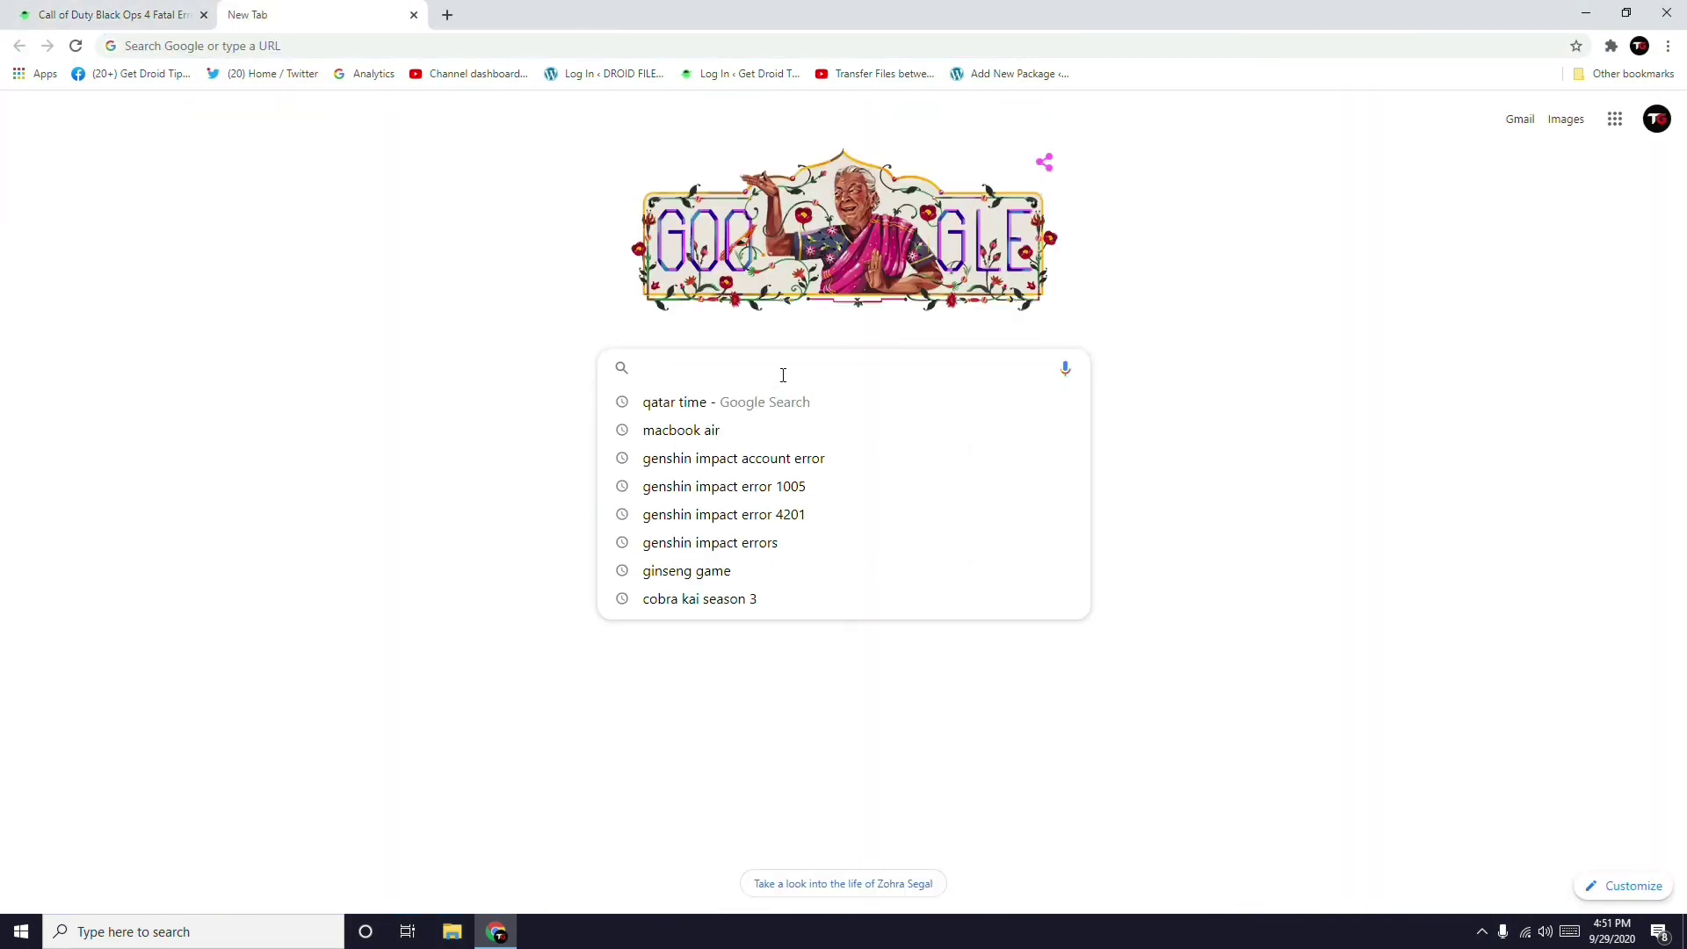
pyautogui.write('turbo')
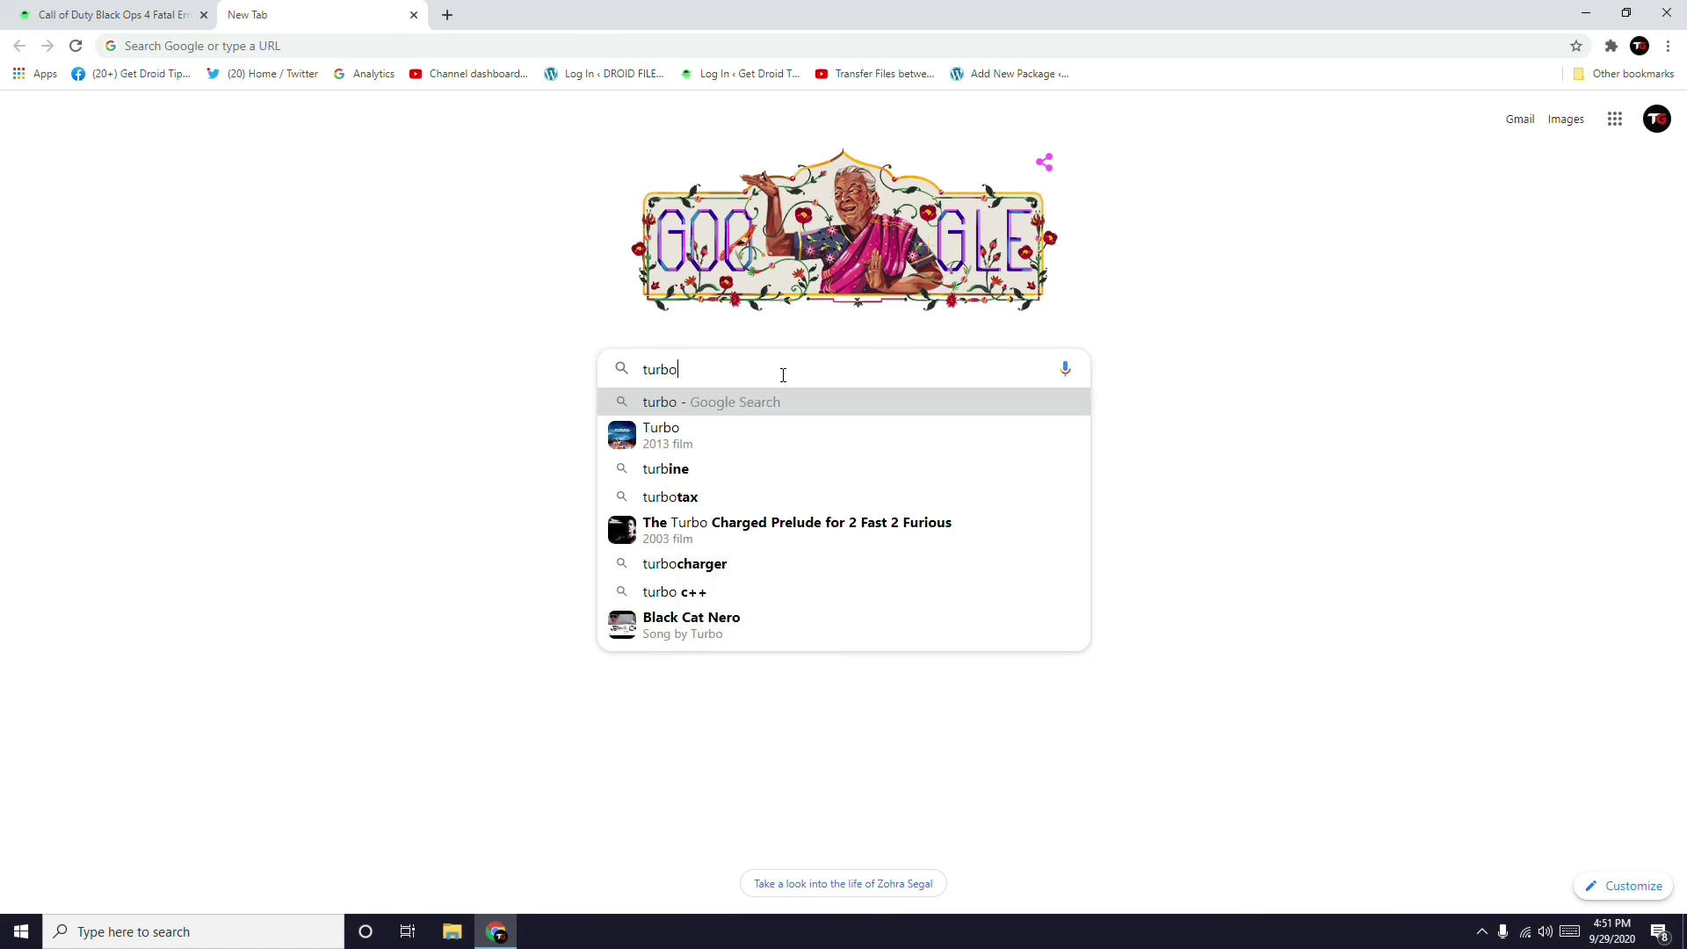
pyautogui.write(' vpn')
pyautogui.press('Return')
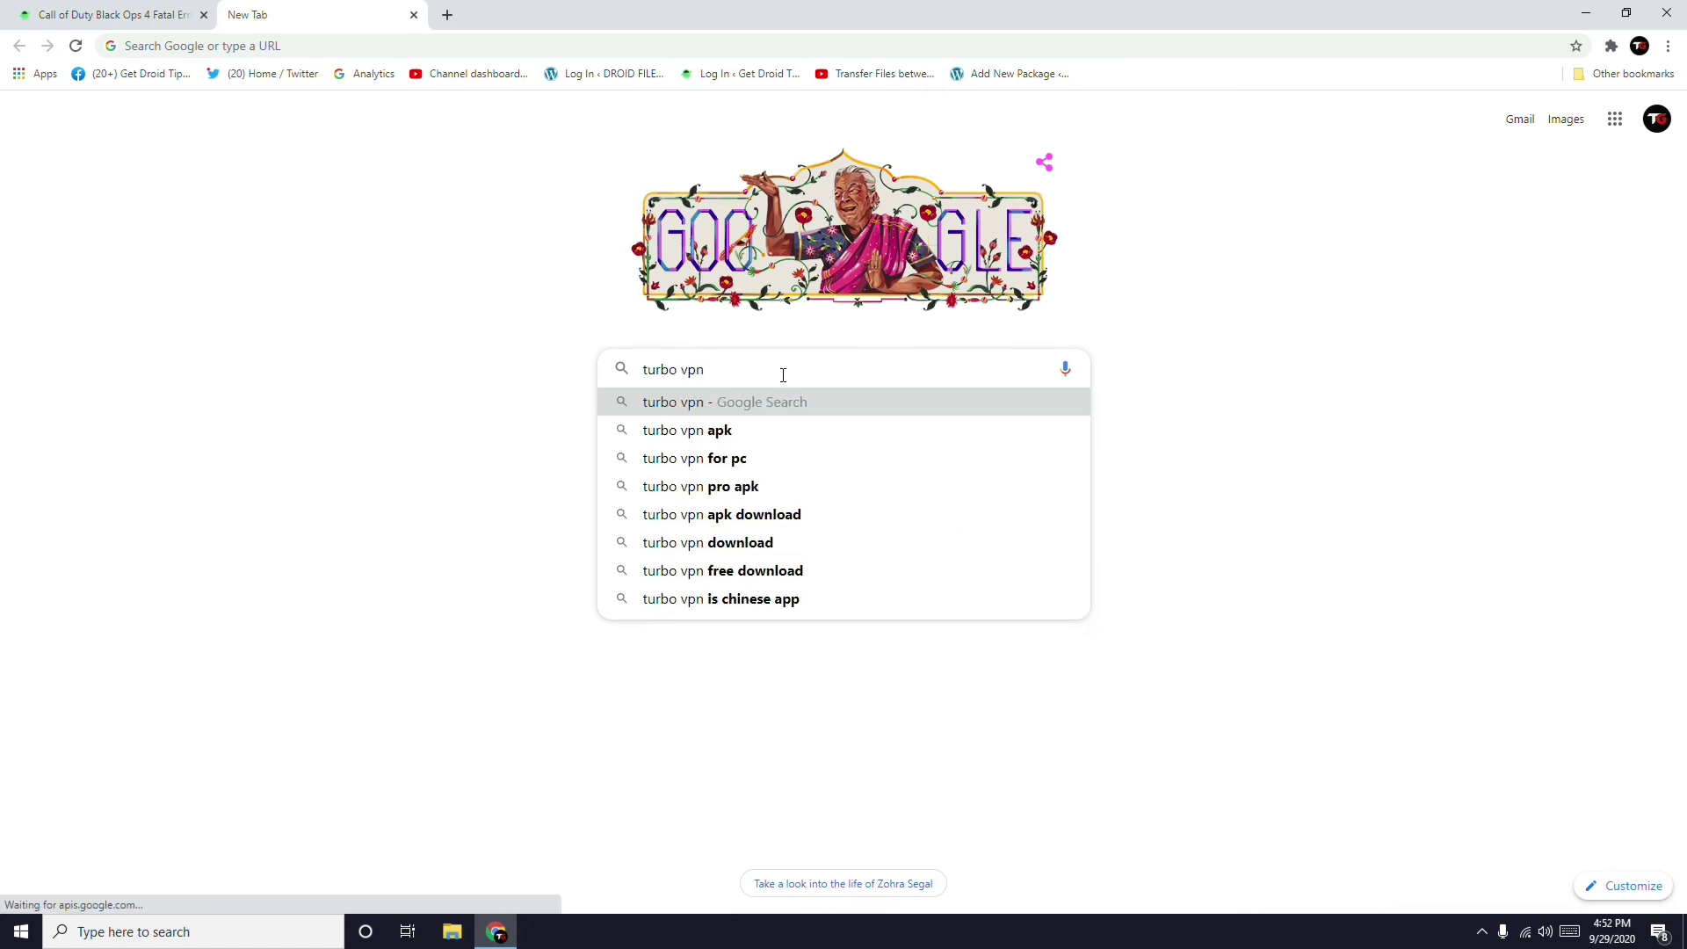
# Step: Open the Turbo VPN Google Play result and scroll through its page
pyautogui.scroll(-2, 780, 378)
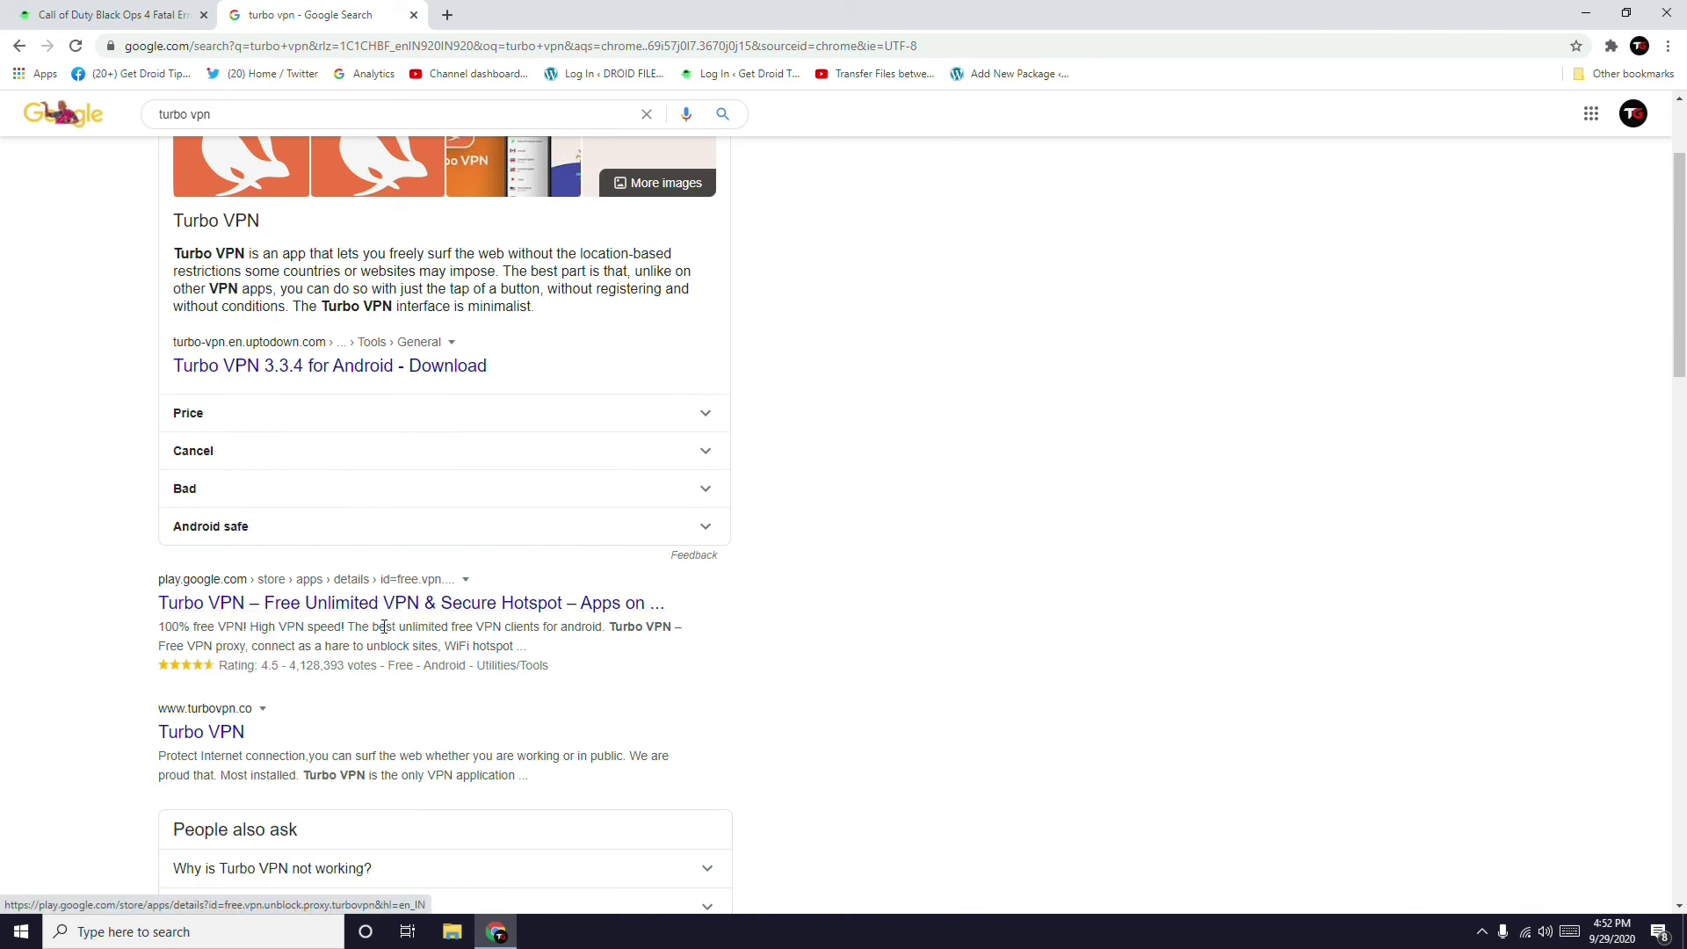
pyautogui.click(345, 607)
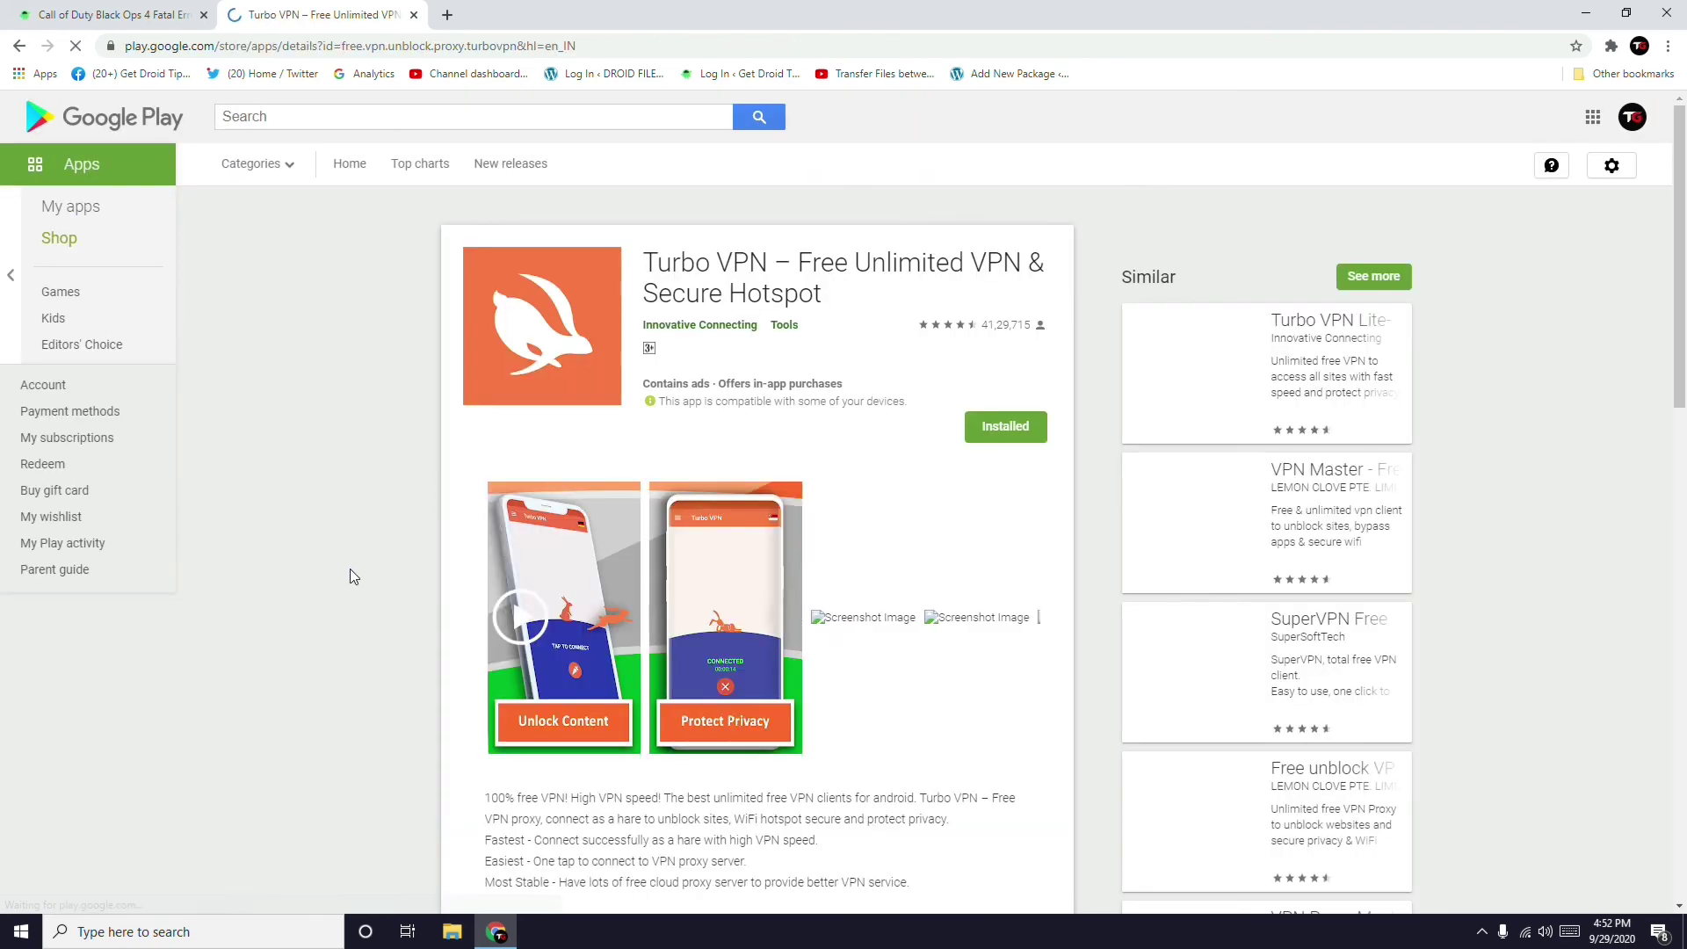
pyautogui.scroll(-7, 721, 378)
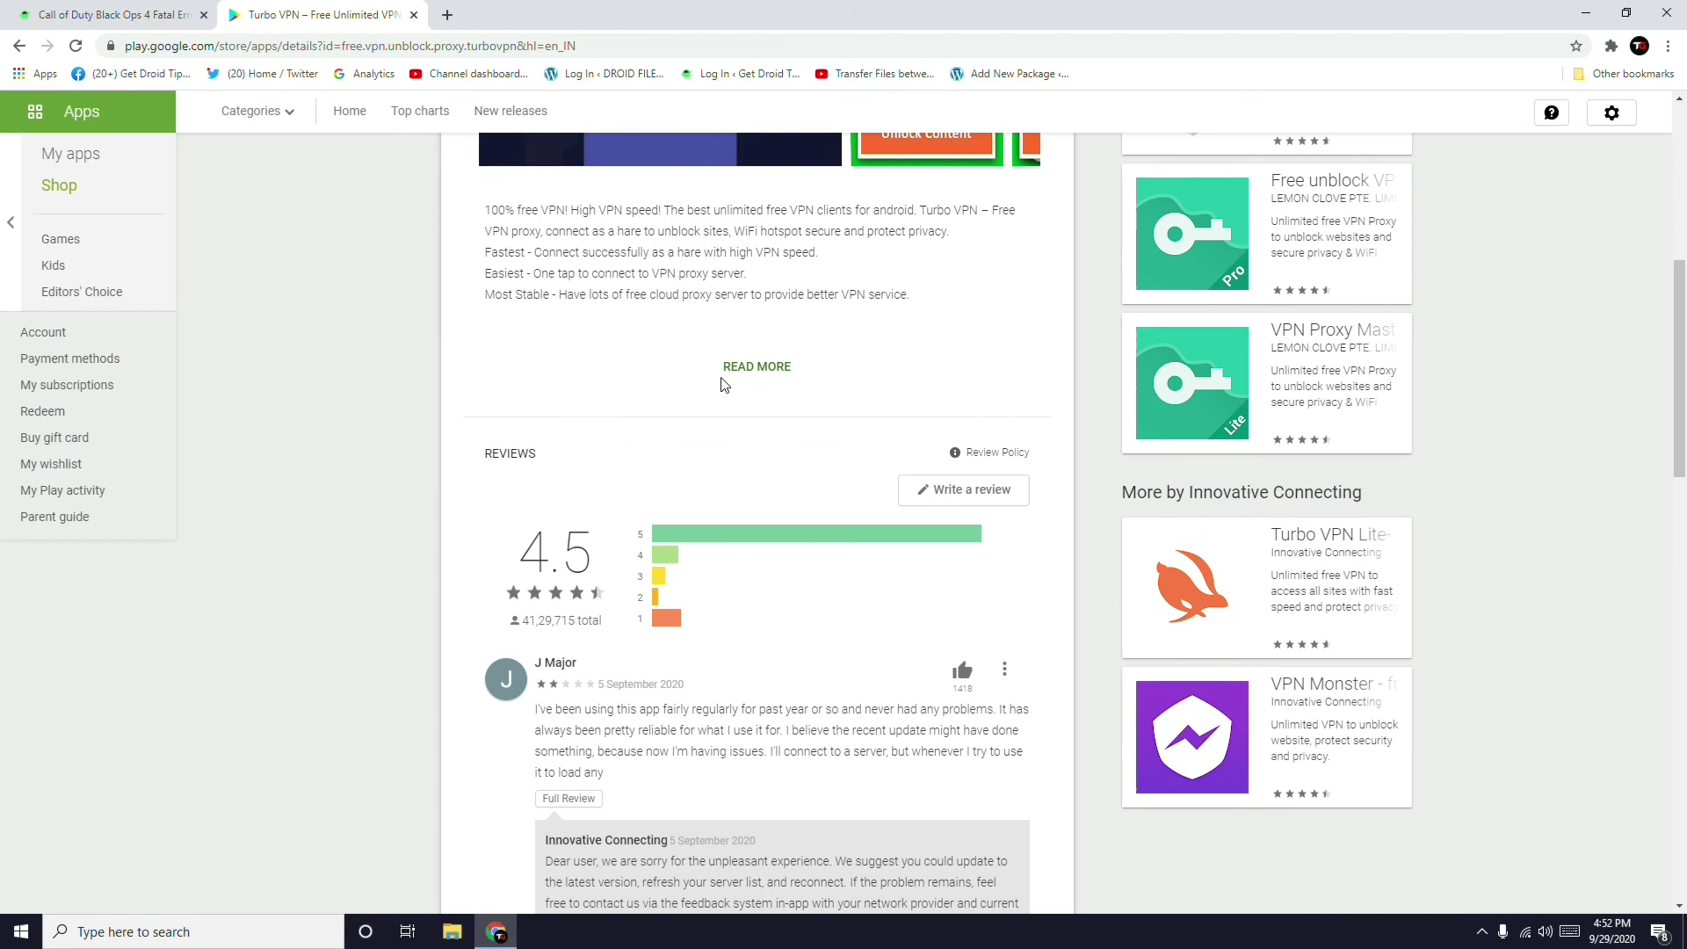
pyautogui.scroll(-7, 720, 384)
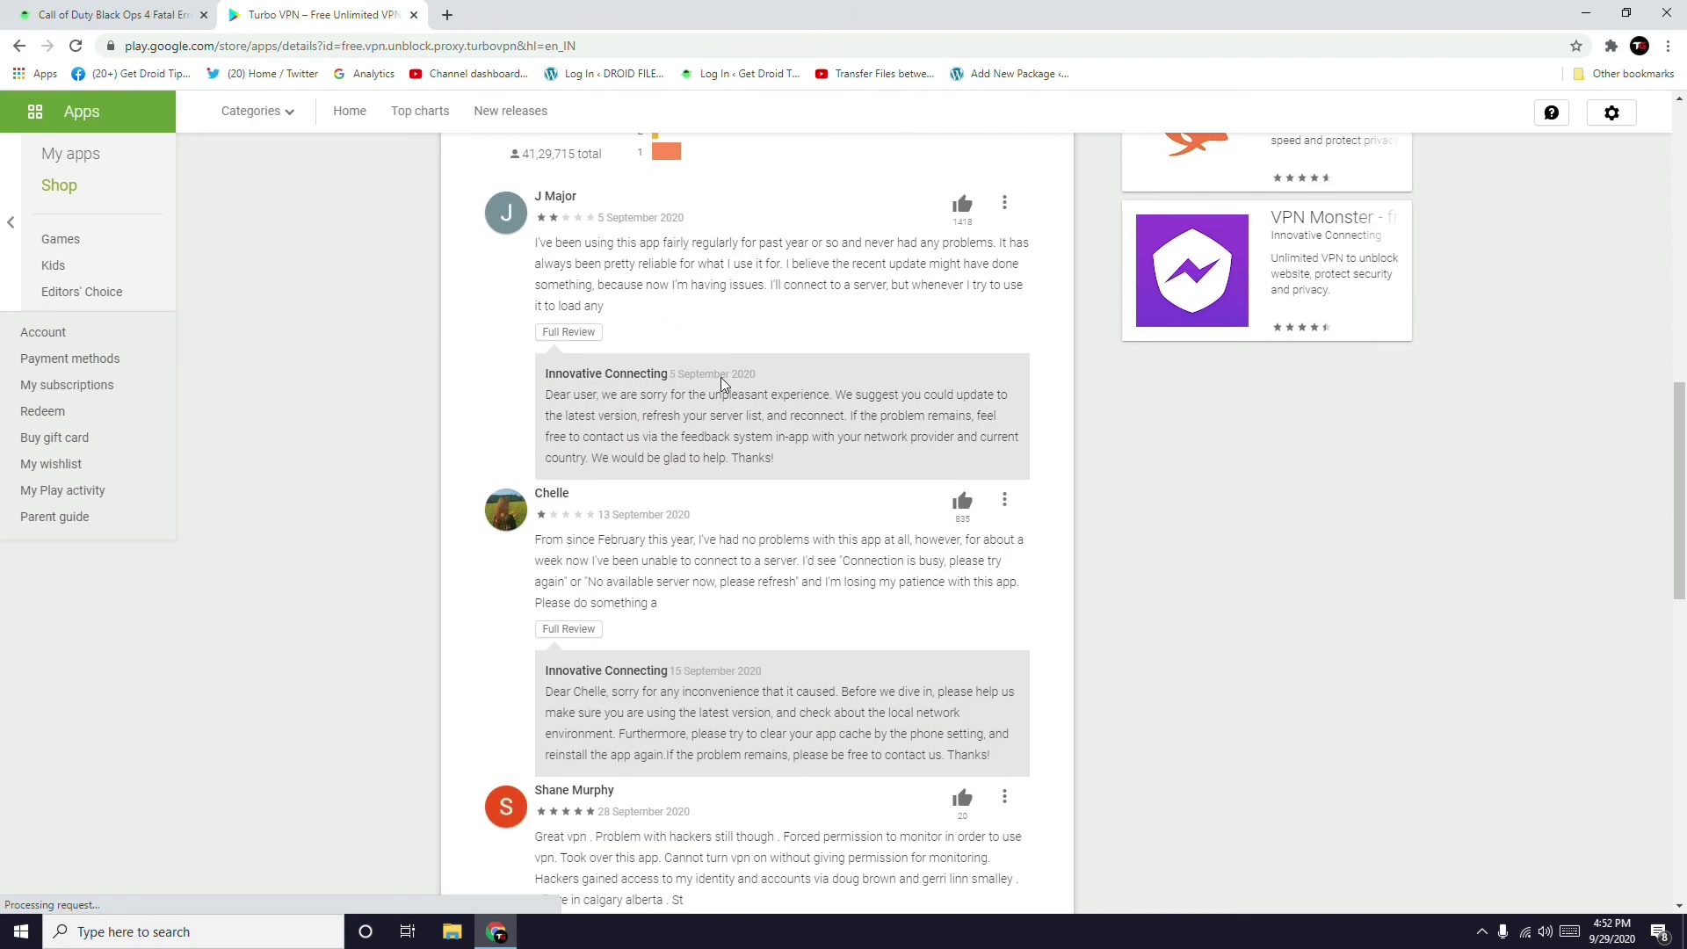
pyautogui.scroll(11, 747, 372)
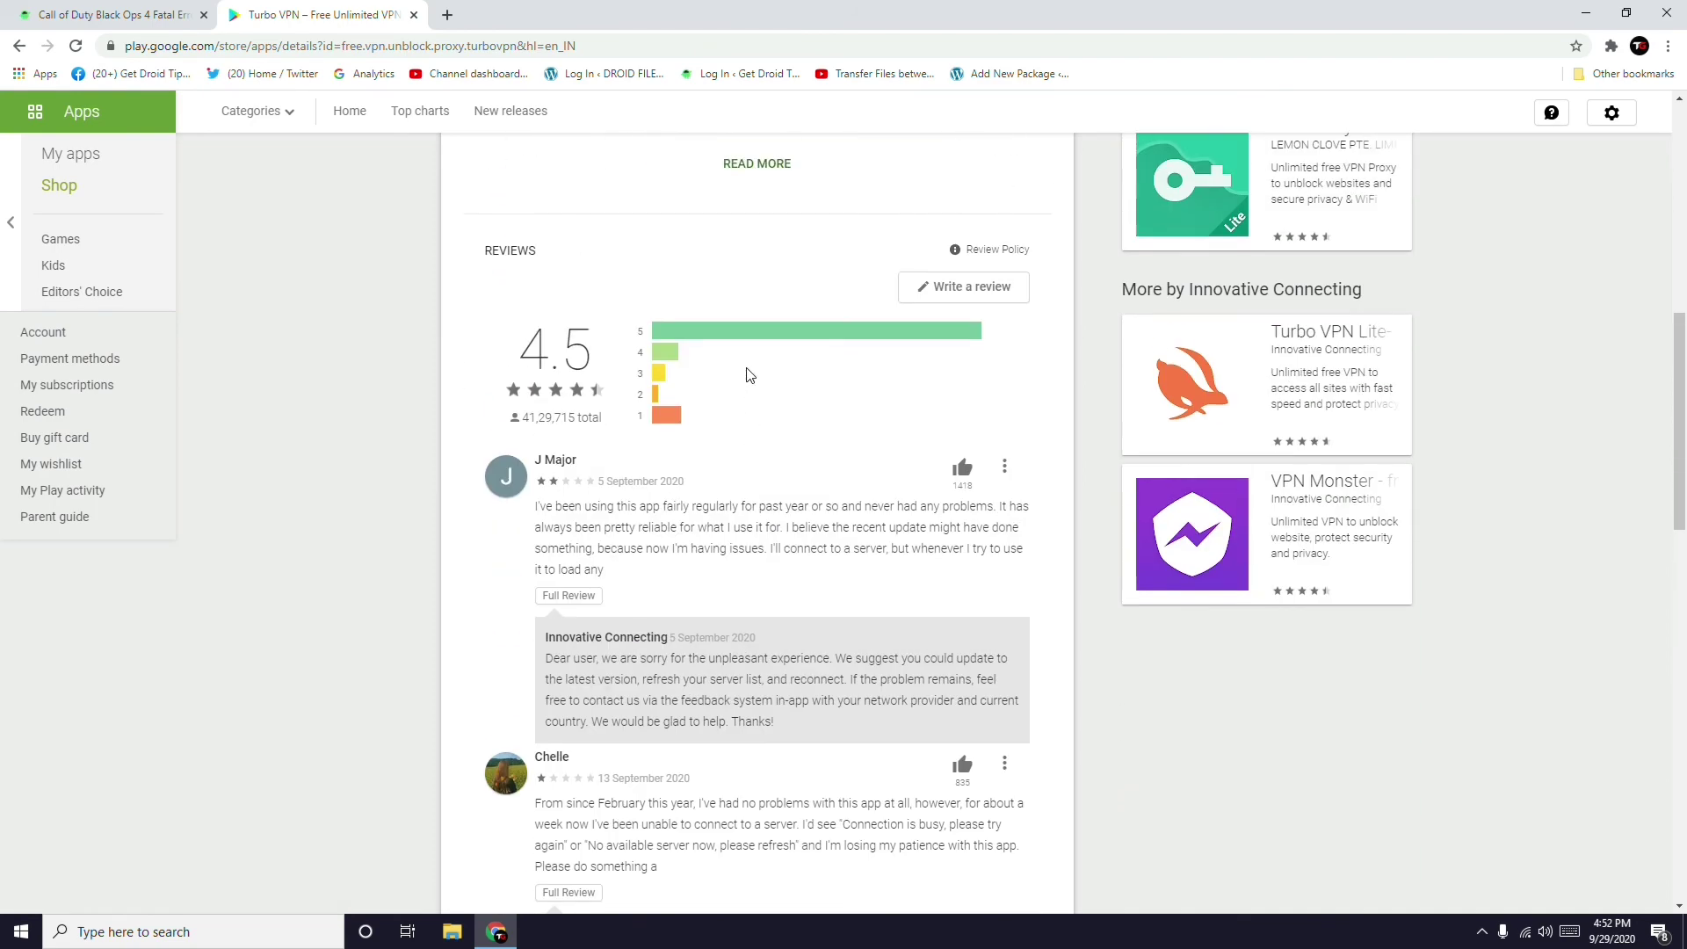
pyautogui.scroll(4, 746, 375)
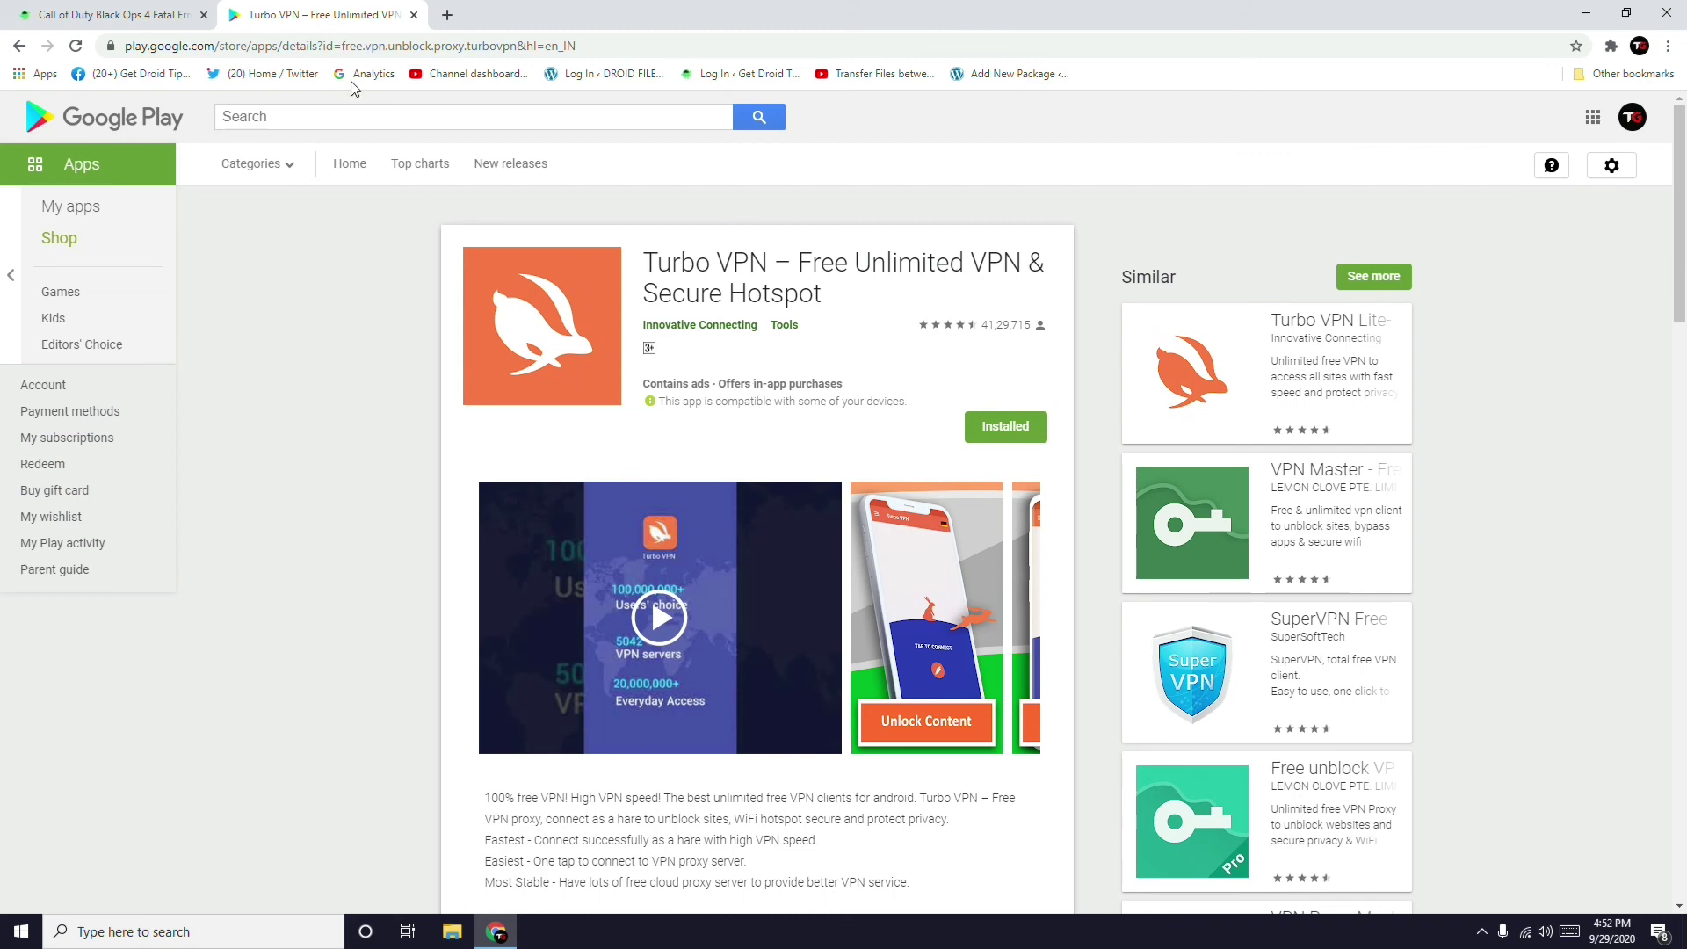
# Step: Close the Turbo VPN tab and minimize Chrome to show the desktop
pyautogui.click(414, 15)
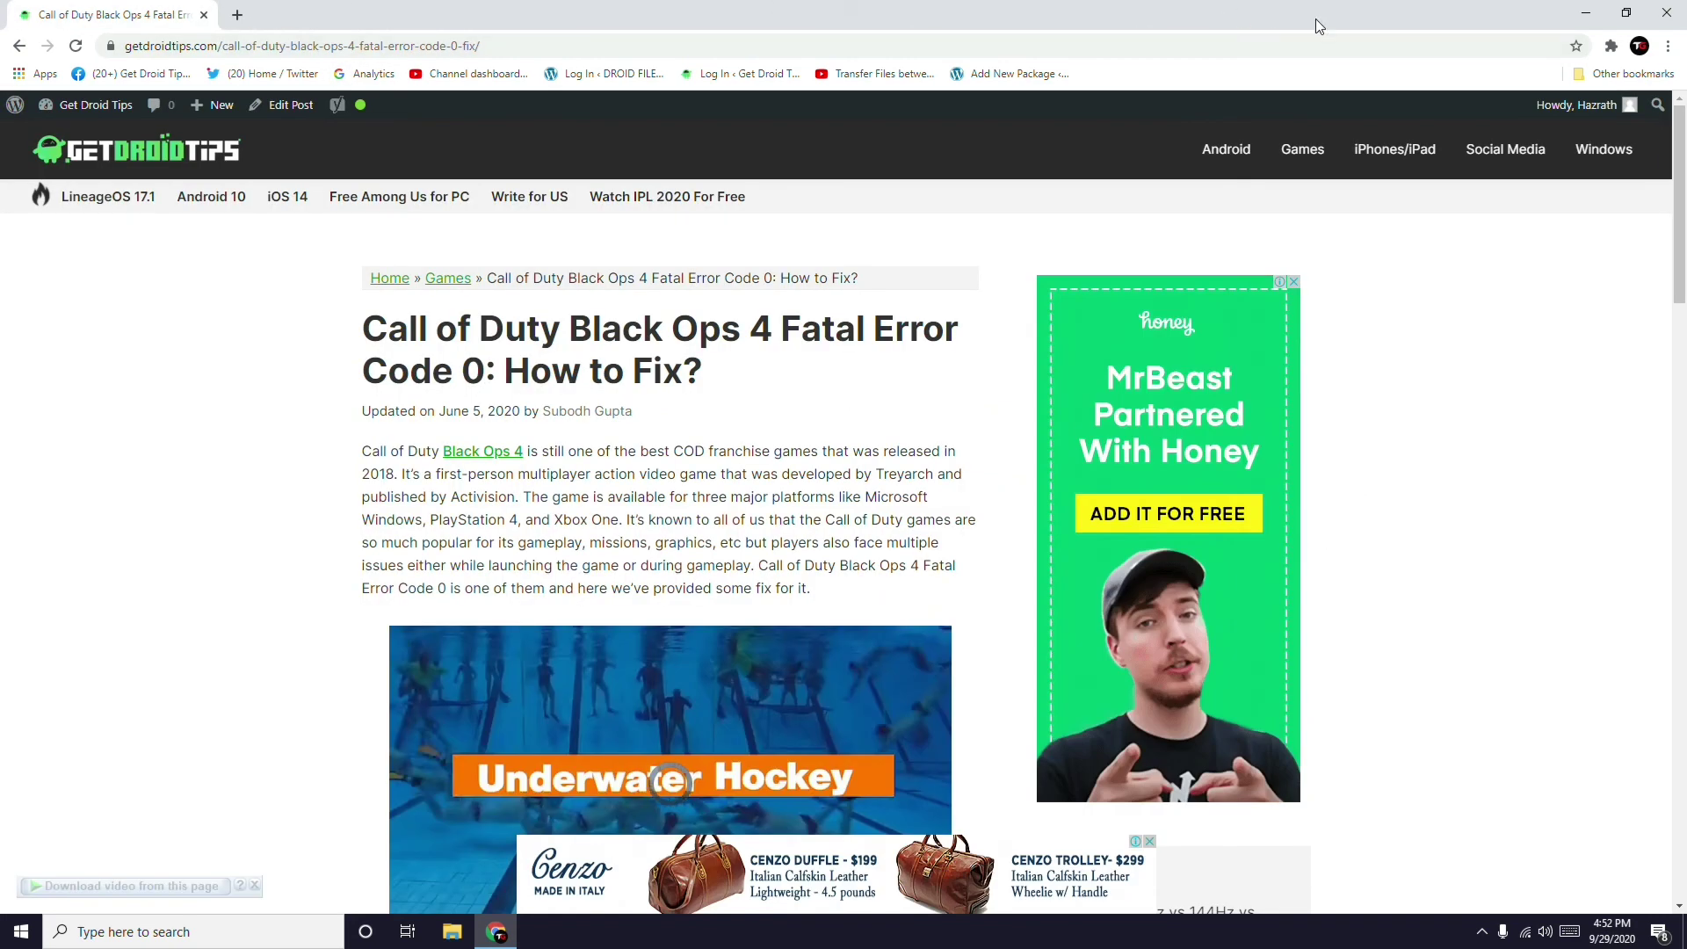
pyautogui.click(1586, 12)
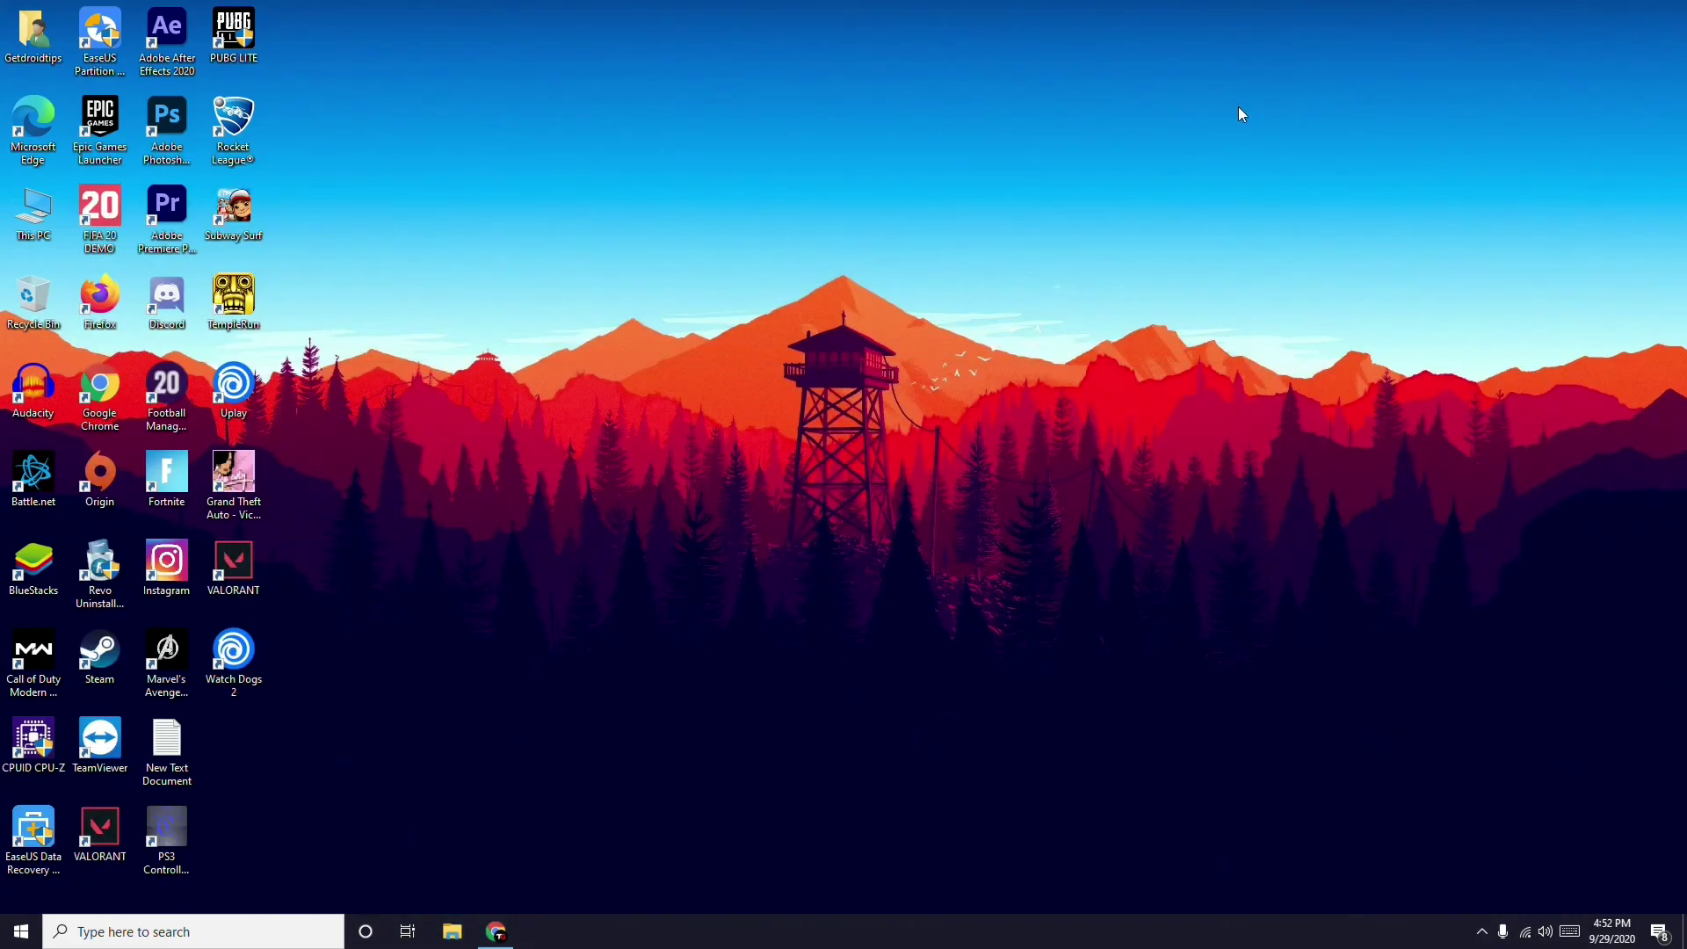